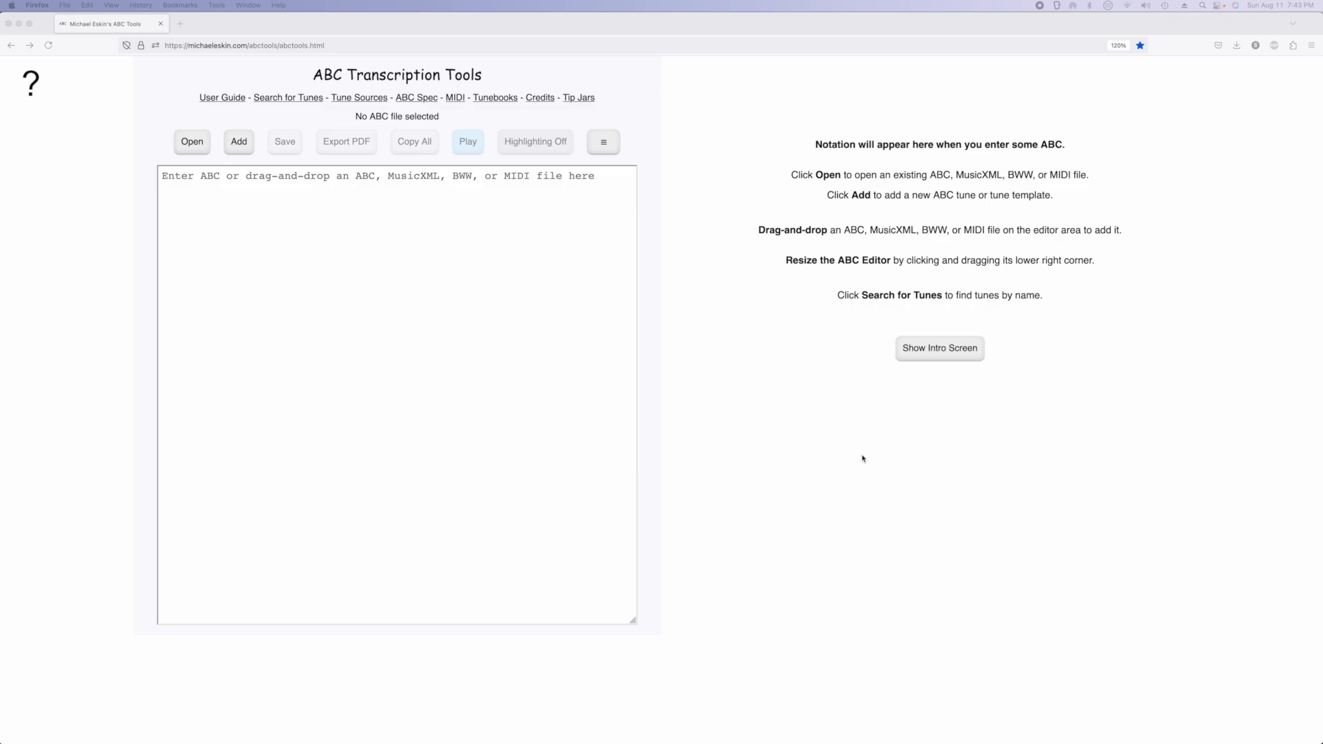
Open the tunebook CCE_Tunes_Book_Basic.abc and look over the header lines of its first tunes.
{"action": "left_click", "coordinate": [197, 146]}
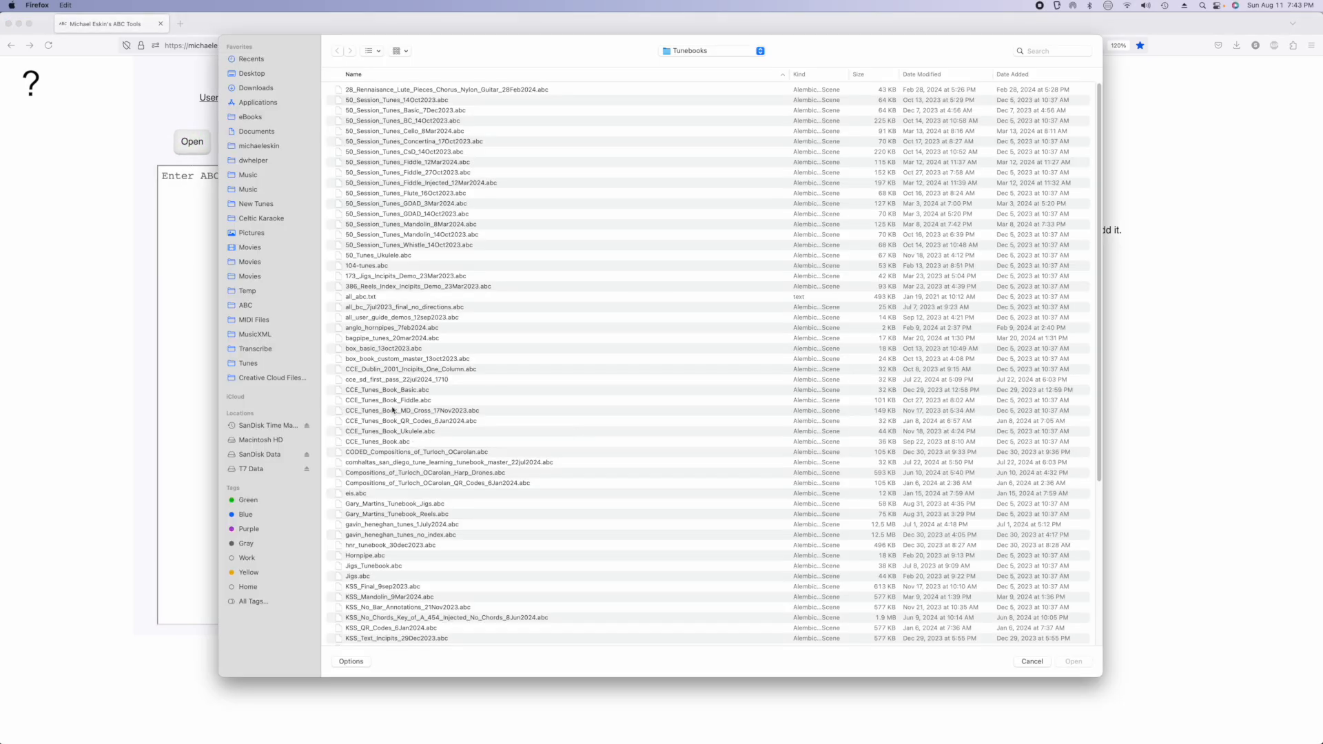
{"action": "double_click", "coordinate": [390, 391]}
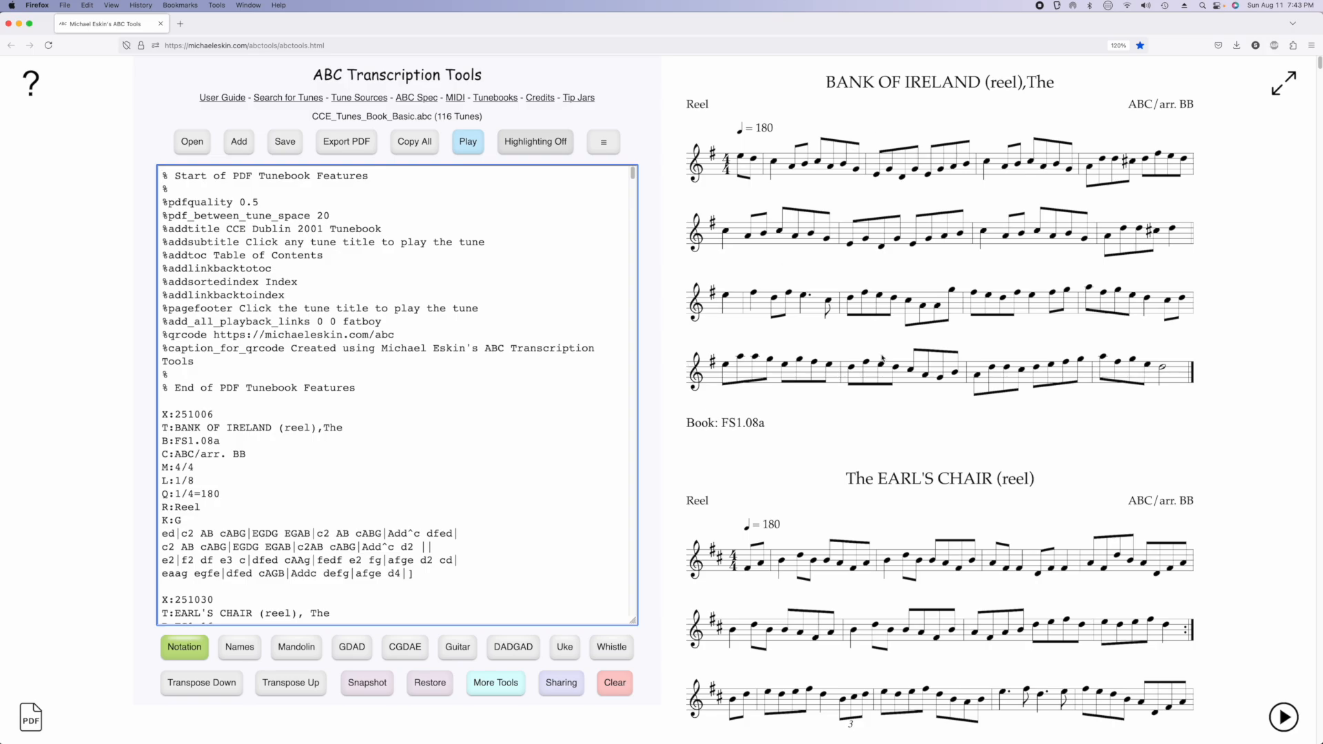
{"action": "scroll", "coordinate": [451, 346], "scroll_direction": "down", "scroll_amount": 5}
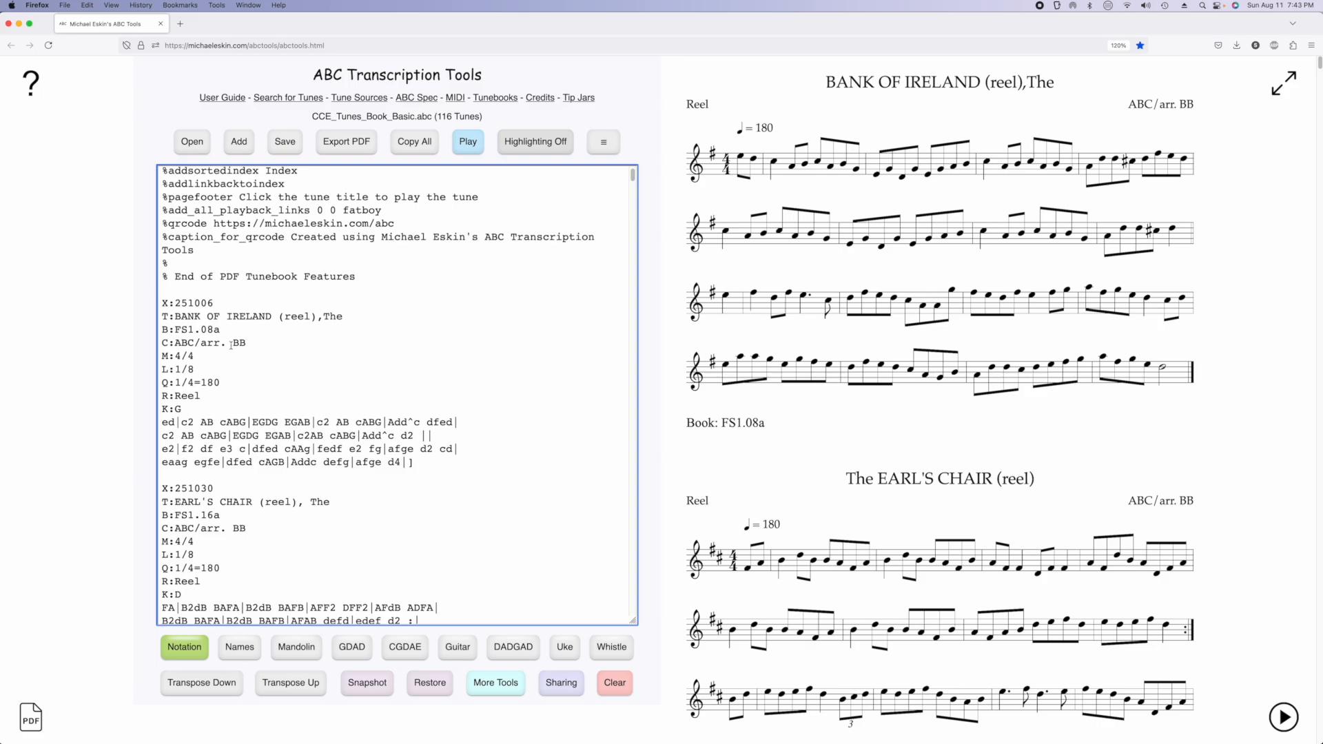
{"action": "scroll", "coordinate": [224, 357], "scroll_direction": "down", "scroll_amount": 1}
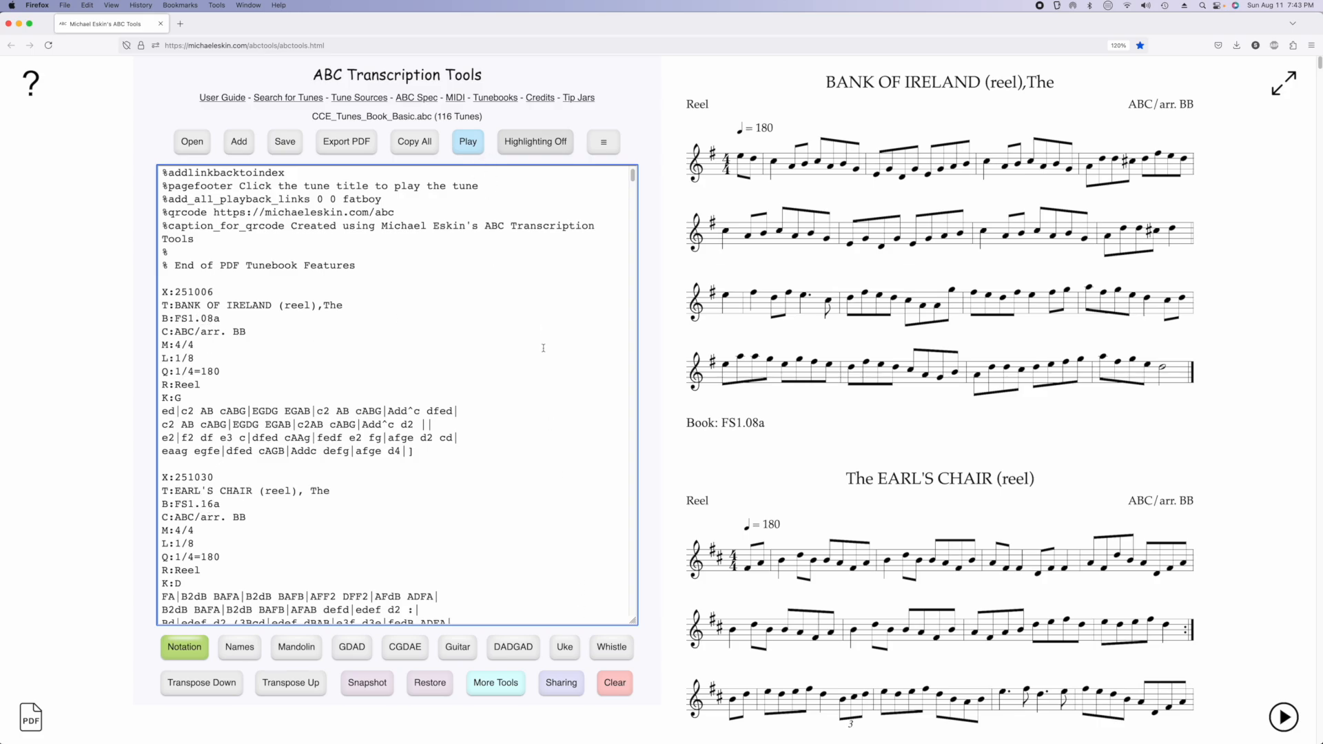
Set up a Find and Replace search for ^B:.*\n with regular expression matching enabled.
{"action": "left_click", "coordinate": [604, 141]}
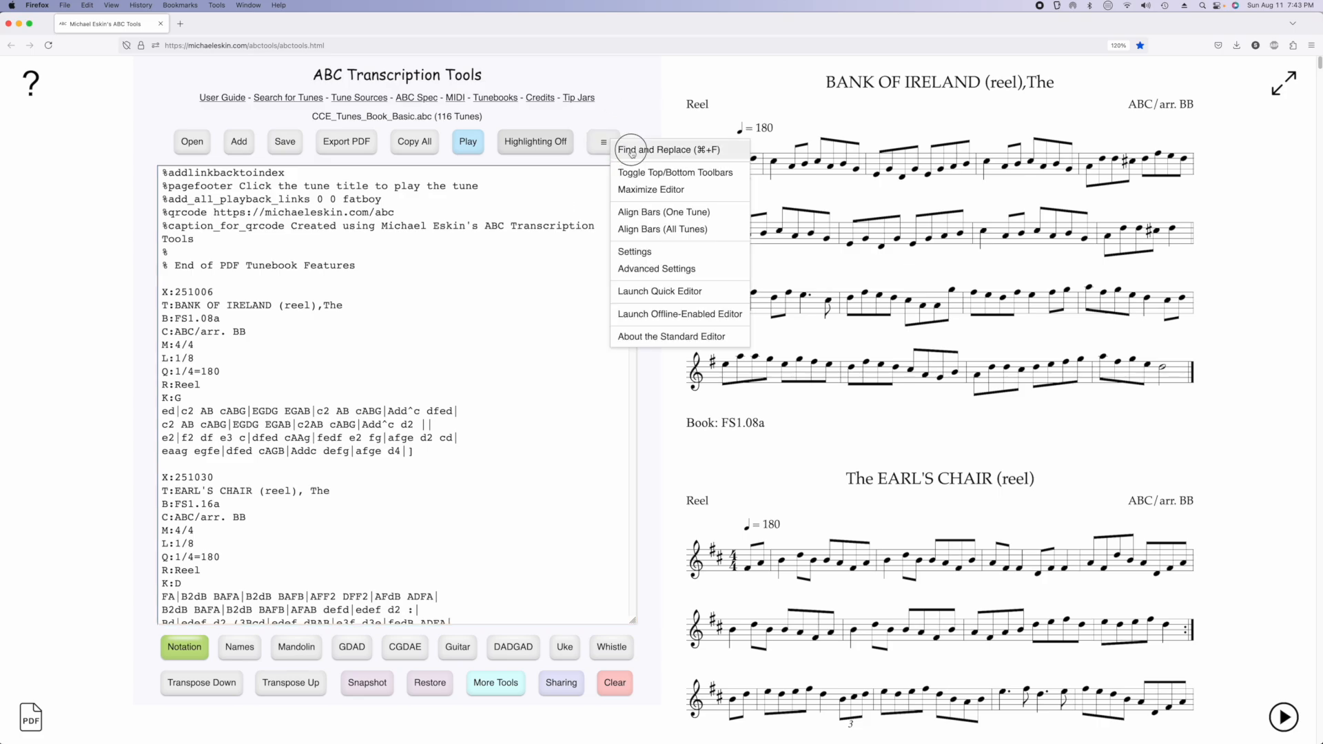
{"action": "left_click", "coordinate": [624, 153]}
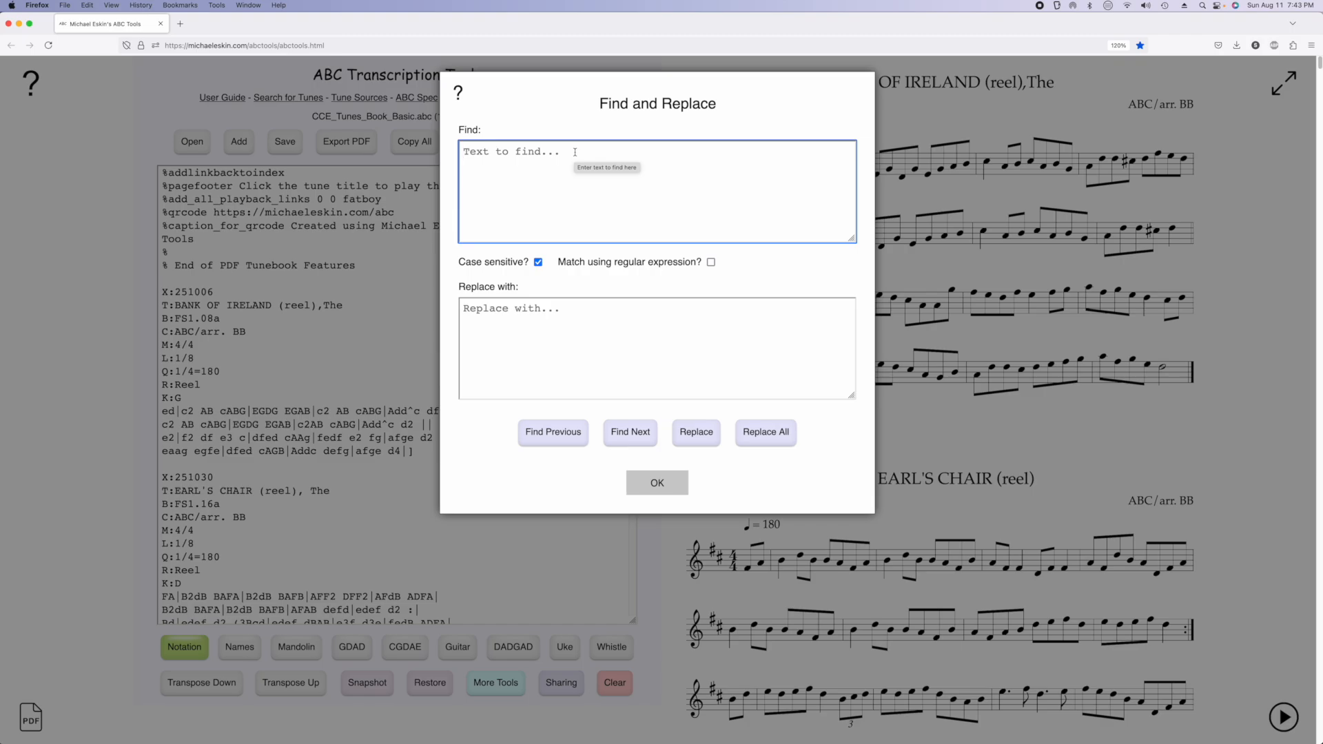
{"action": "type", "text": "^"}
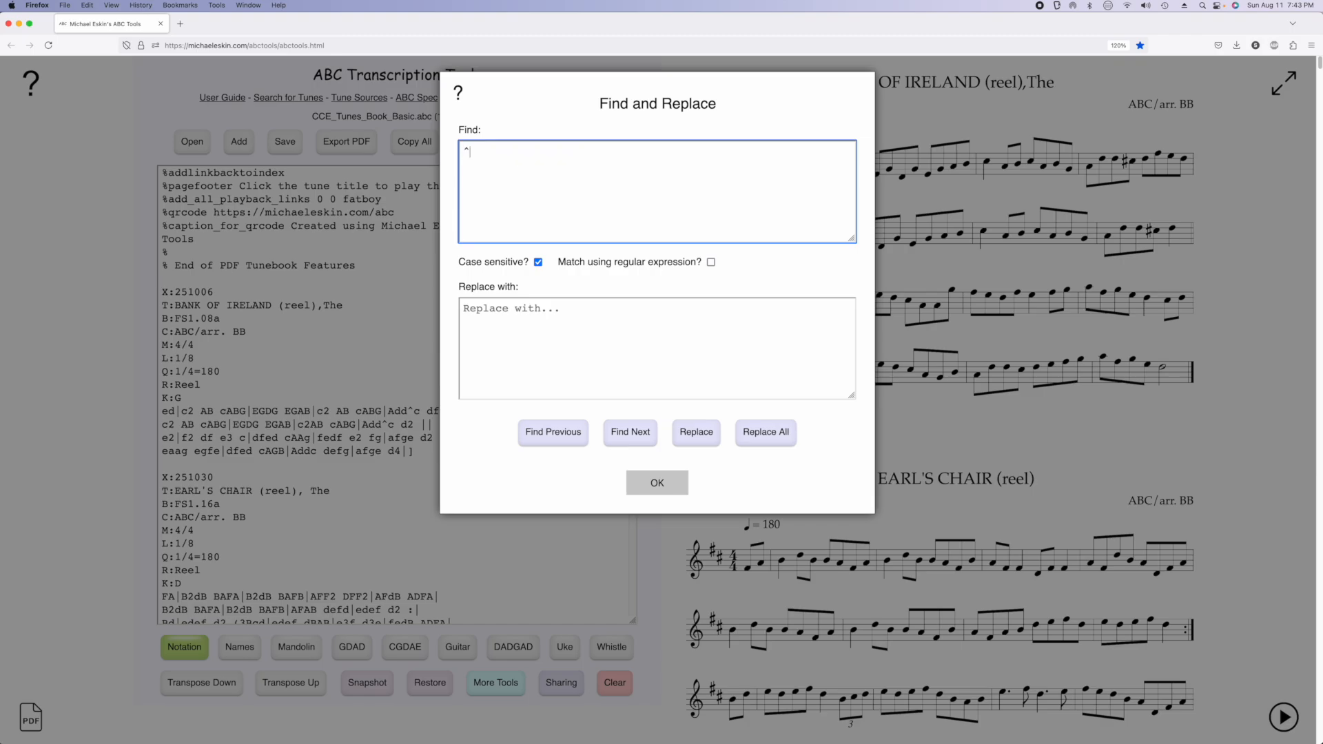
{"action": "type", "text": "B:.*\\n"}
{"action": "left_click", "coordinate": [709, 267]}
{"action": "left_click", "coordinate": [710, 263]}
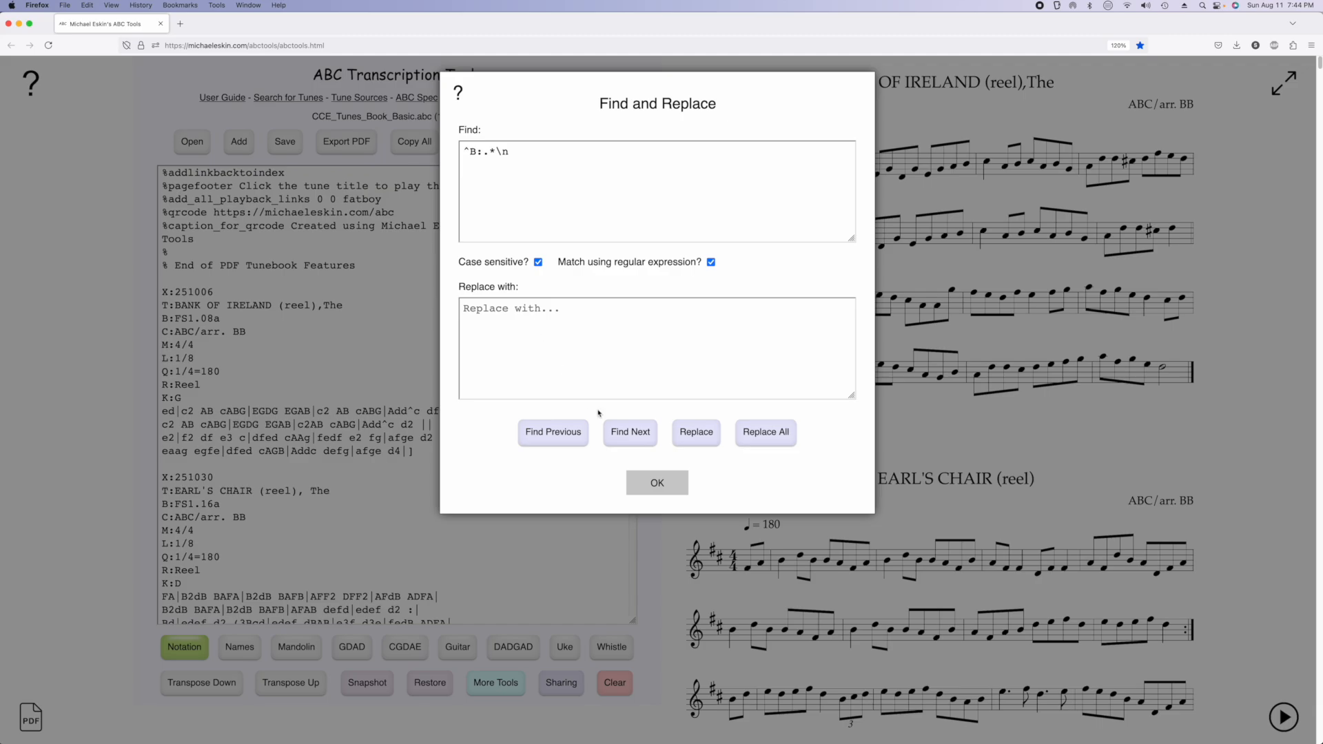
Go through several matches of the B: line pattern in the tunebook to check what it finds.
{"action": "left_click", "coordinate": [633, 437]}
{"action": "left_click", "coordinate": [633, 437]}
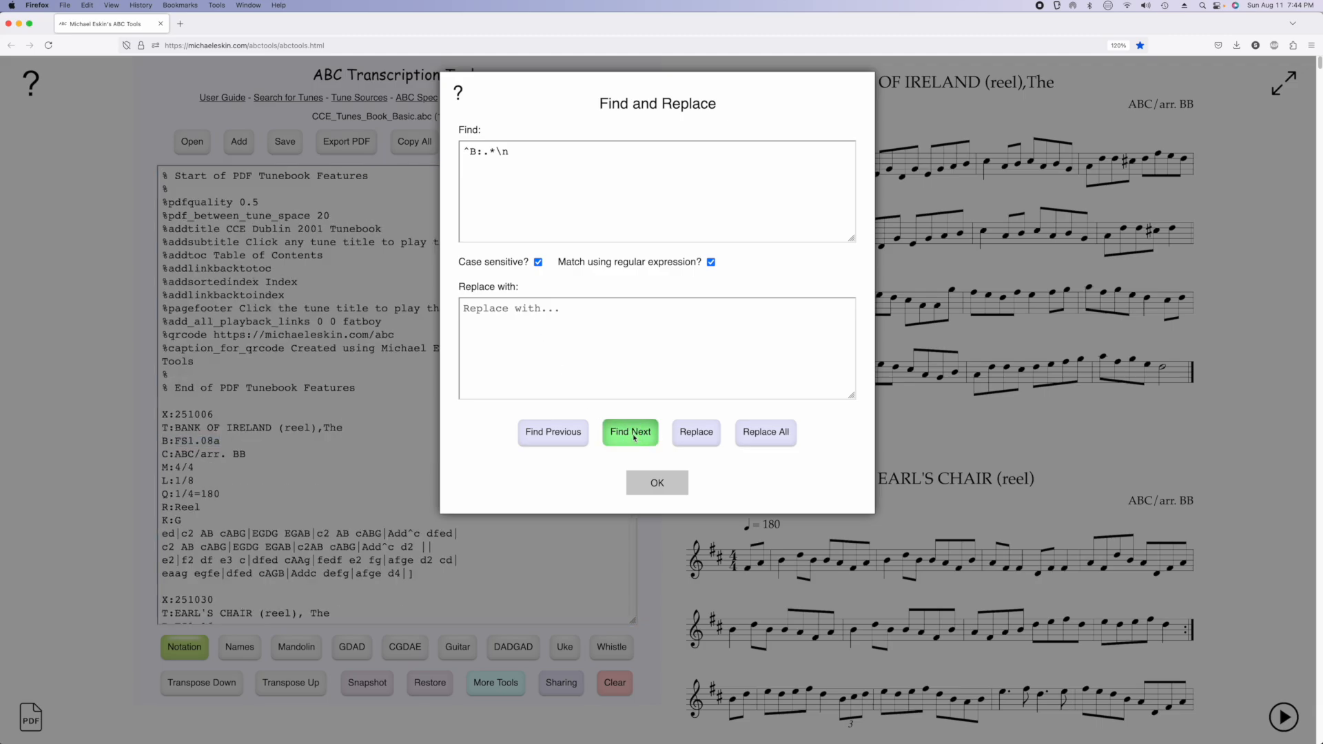
{"action": "left_click", "coordinate": [633, 437]}
{"action": "left_click", "coordinate": [633, 437]}
{"action": "left_click", "coordinate": [633, 436]}
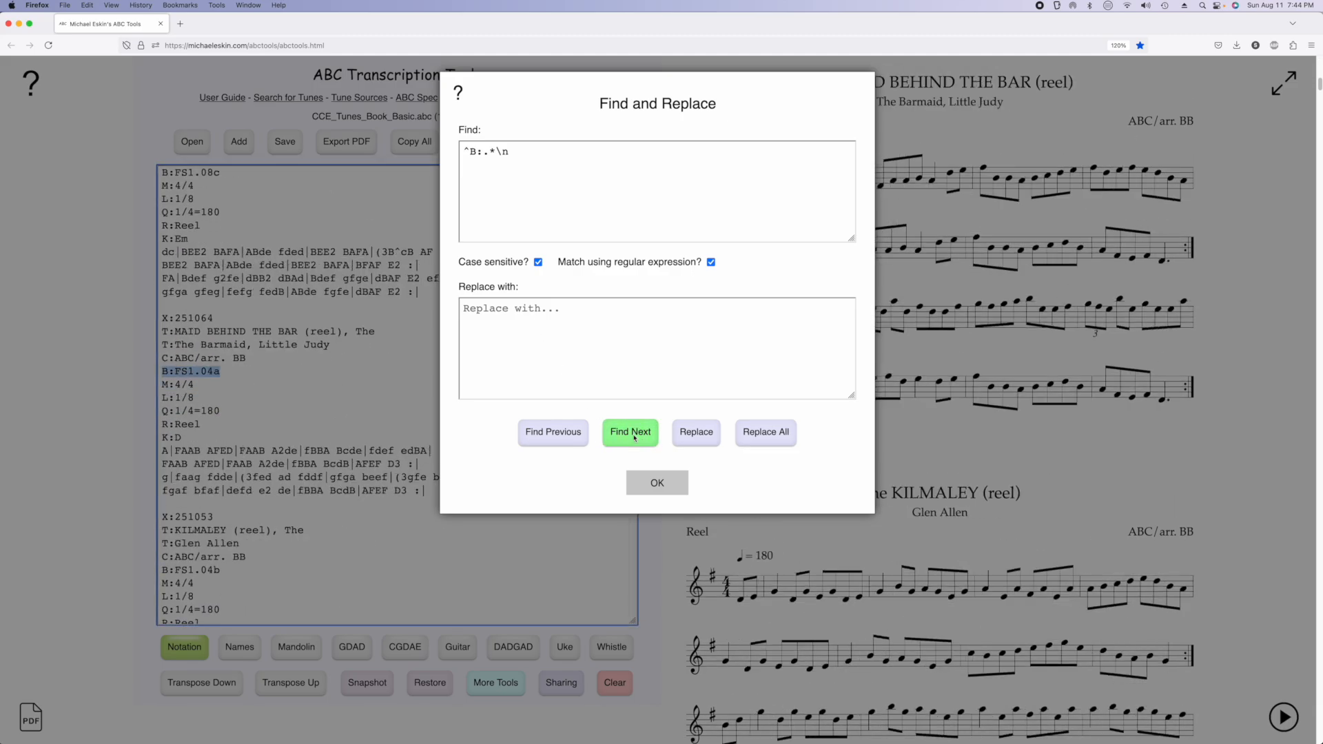
{"action": "left_click", "coordinate": [633, 436]}
{"action": "left_click", "coordinate": [635, 437]}
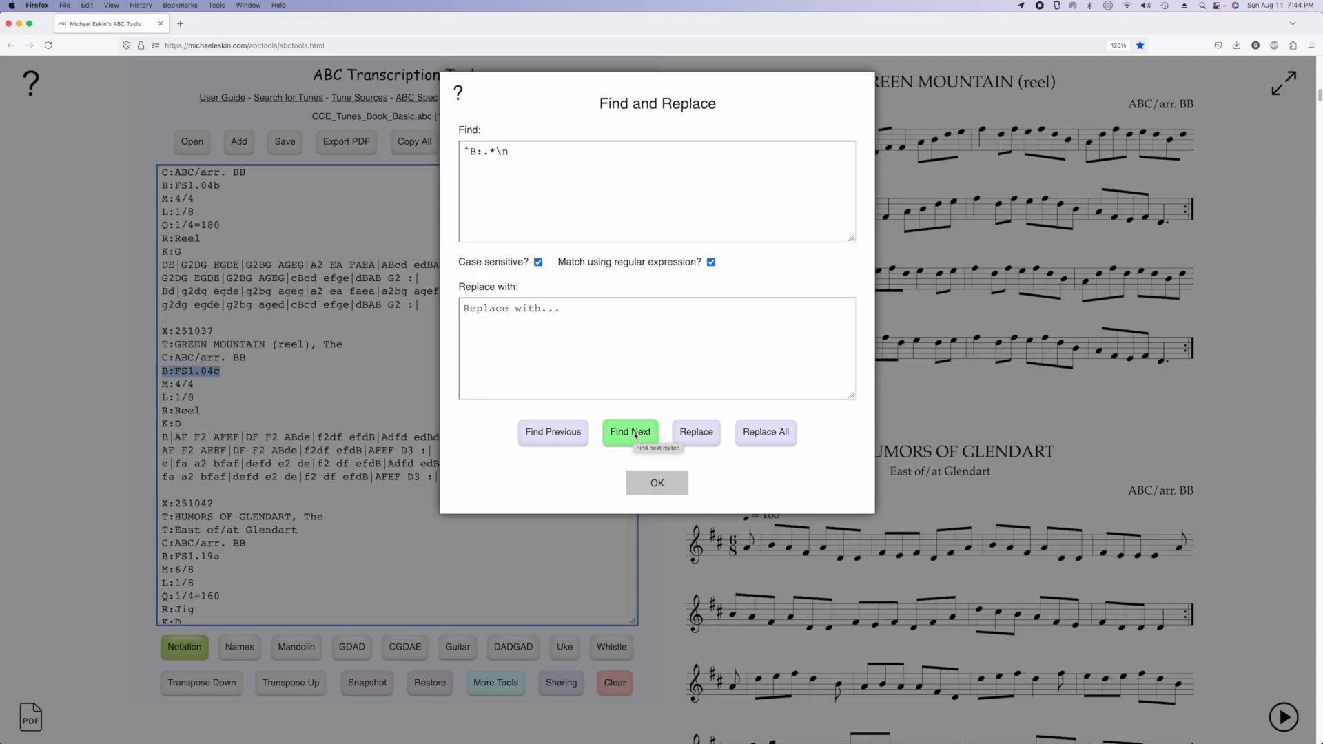
Delete all B: lines by replacing every match with nothing, and check the tune headers.
{"action": "left_click", "coordinate": [758, 433]}
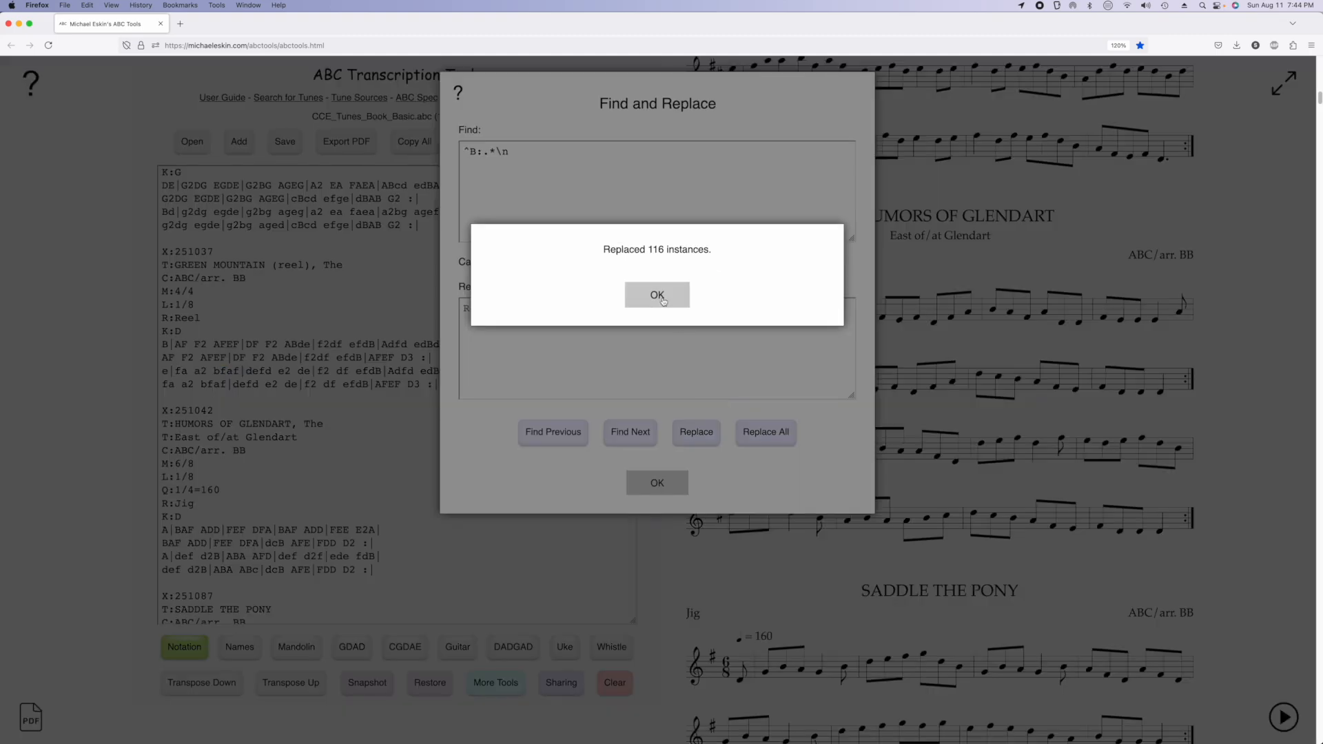
{"action": "left_click", "coordinate": [658, 296]}
{"action": "left_click", "coordinate": [660, 483]}
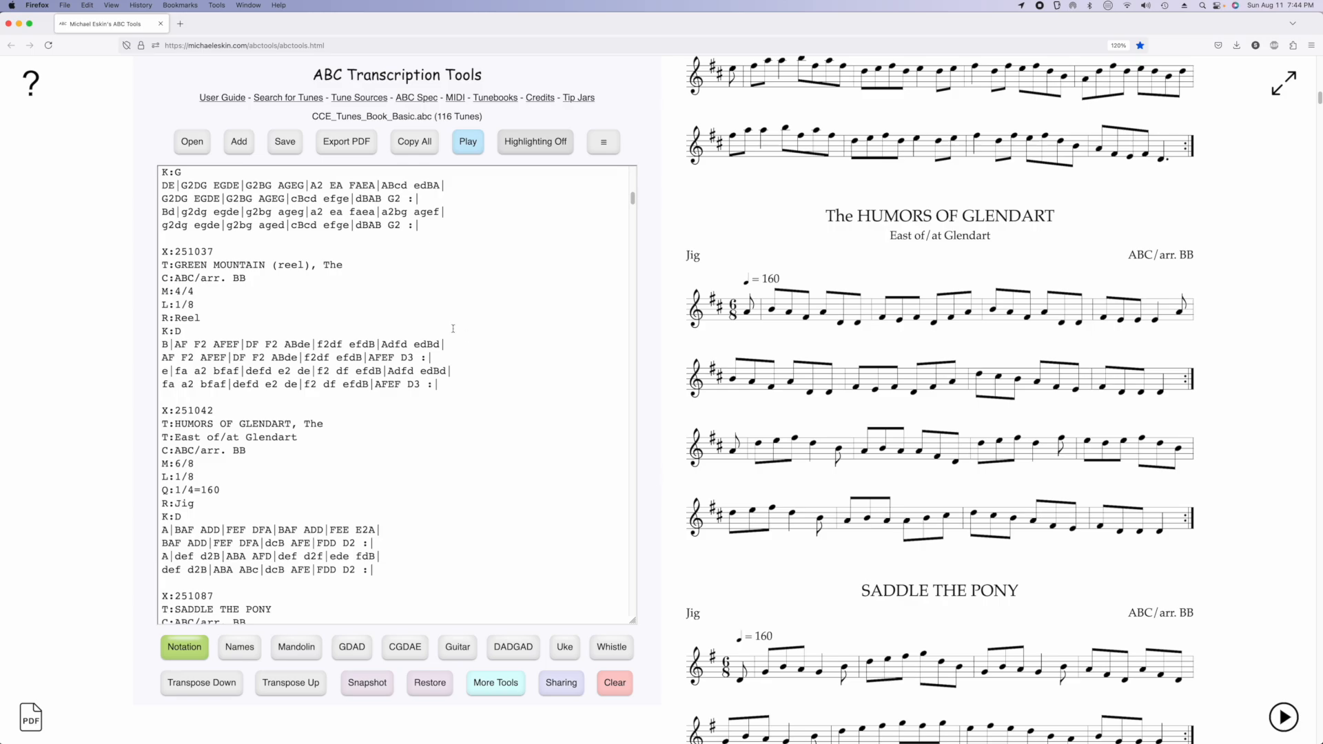
{"action": "scroll", "coordinate": [405, 331], "scroll_direction": "up", "scroll_amount": 6}
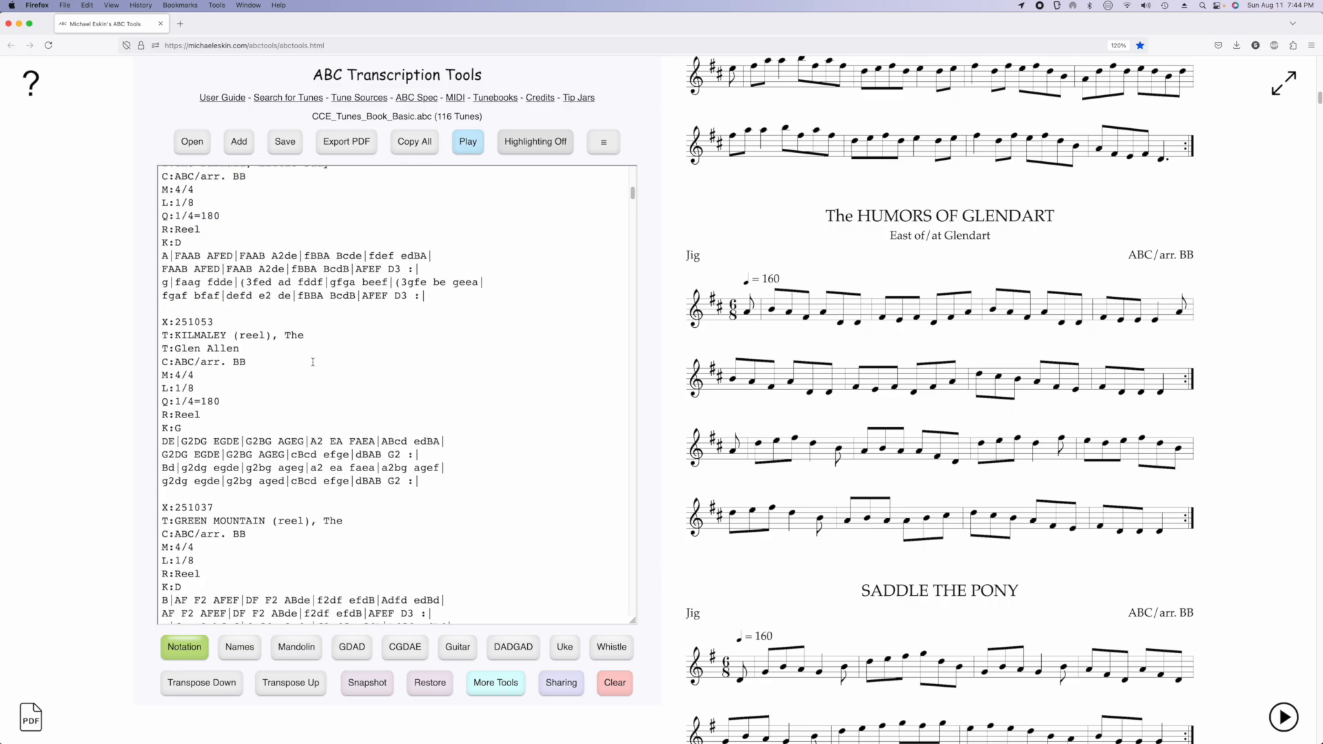
{"action": "scroll", "coordinate": [312, 363], "scroll_direction": "up", "scroll_amount": 2}
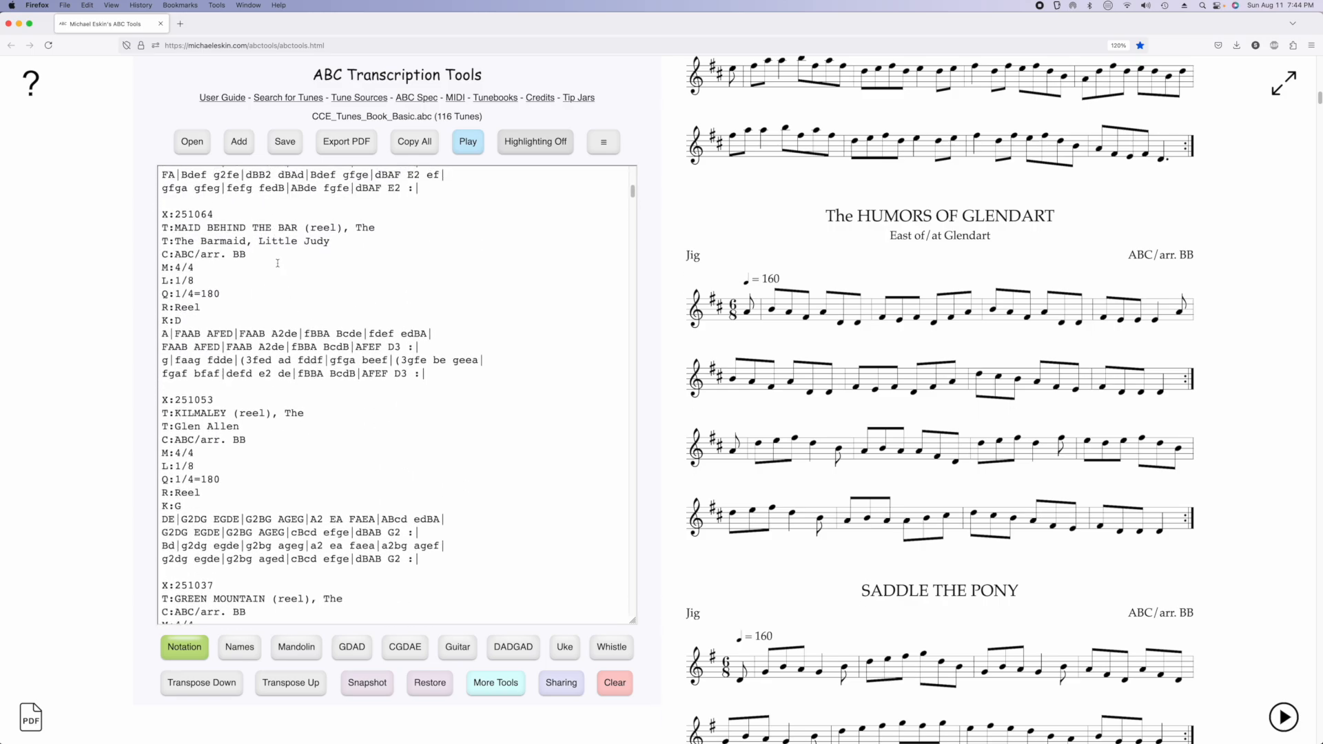
Set Find and Replace to find ^X:.* and replace it with X:1.
{"action": "triple_click", "coordinate": [221, 214]}
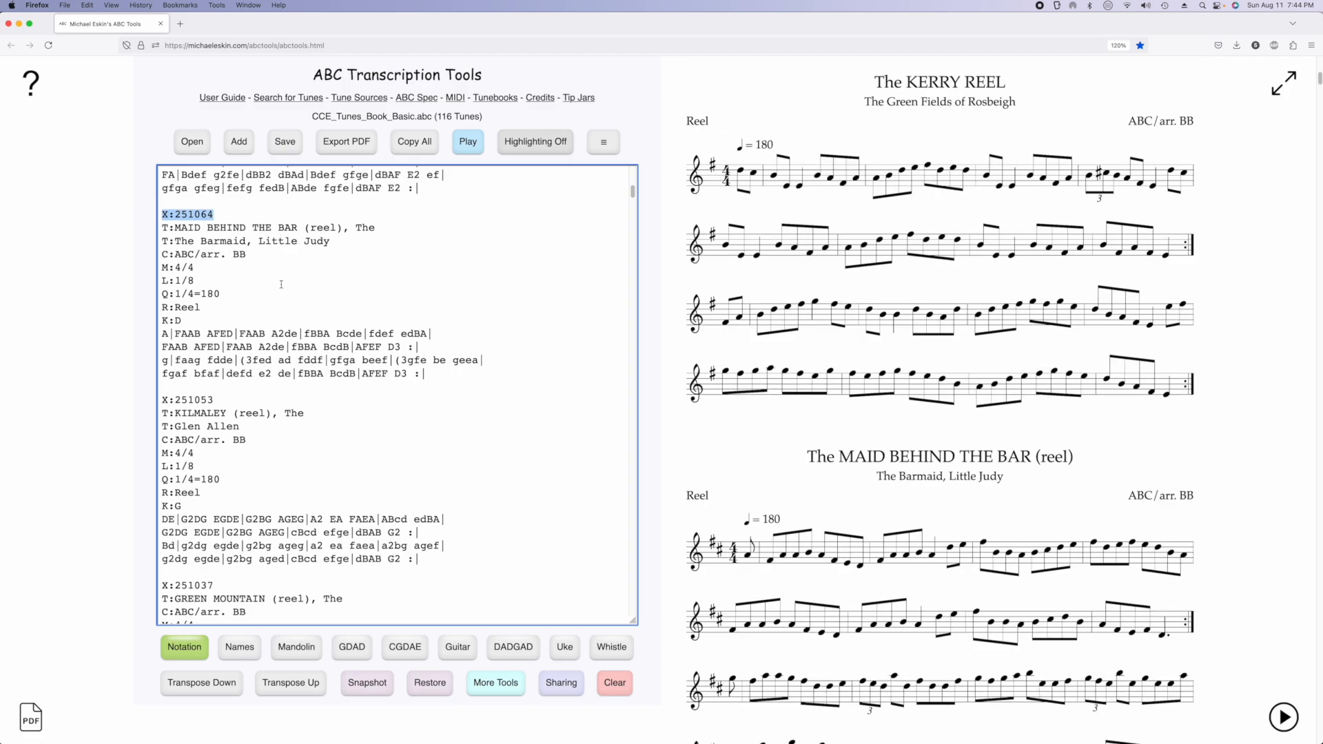
{"action": "scroll", "coordinate": [292, 313], "scroll_direction": "up", "scroll_amount": 1}
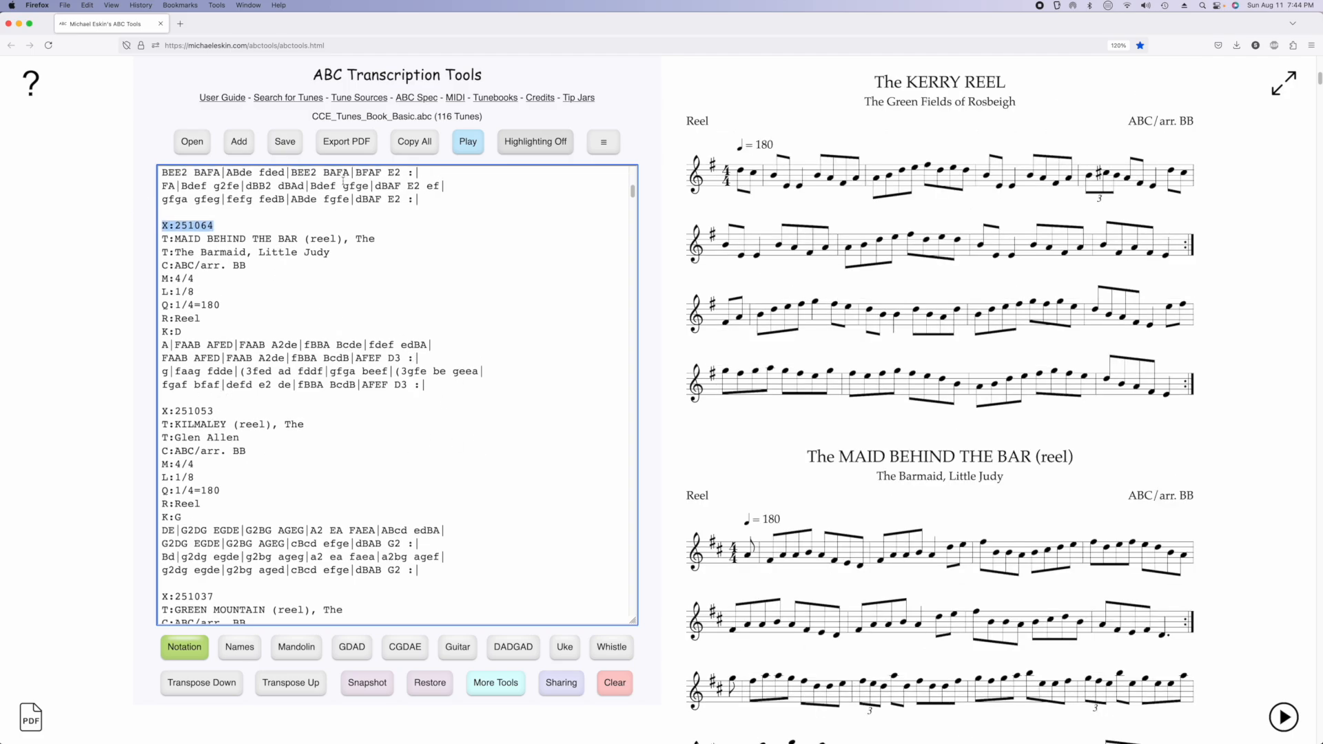
{"action": "left_click", "coordinate": [603, 142]}
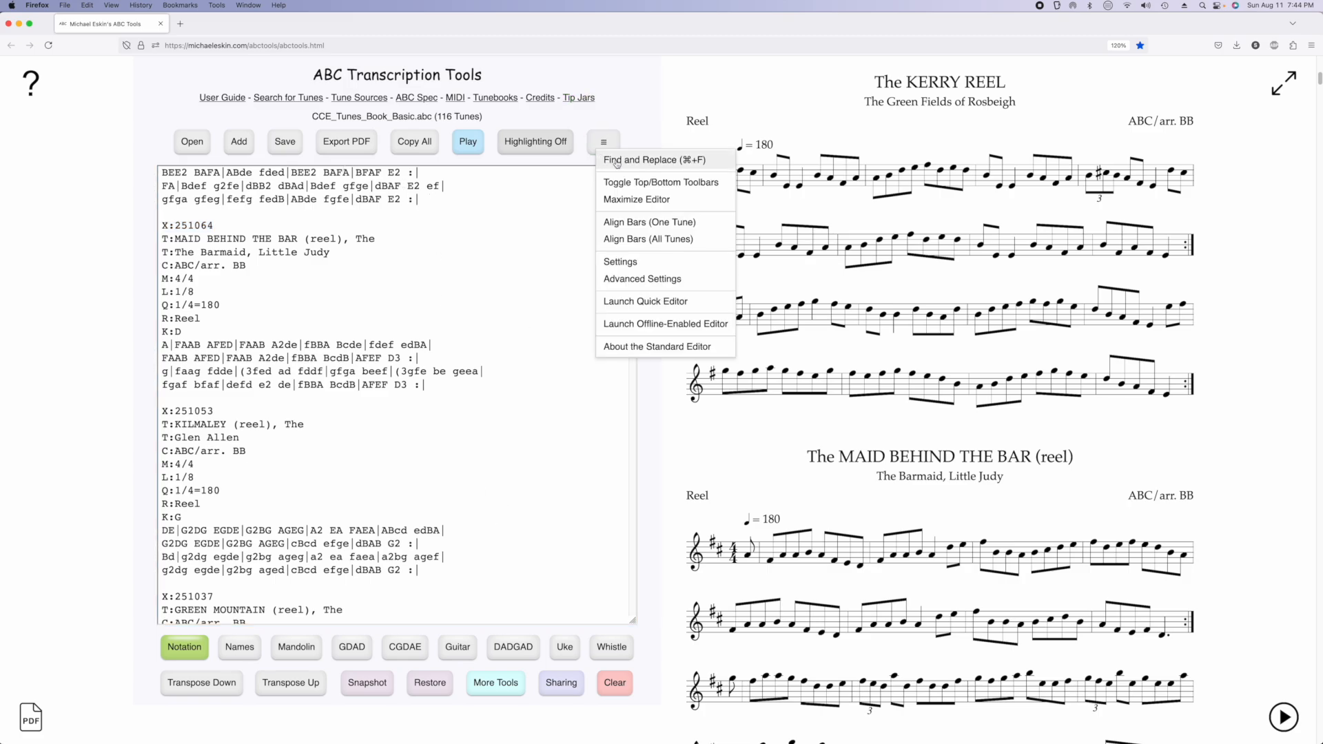
{"action": "left_click", "coordinate": [610, 155]}
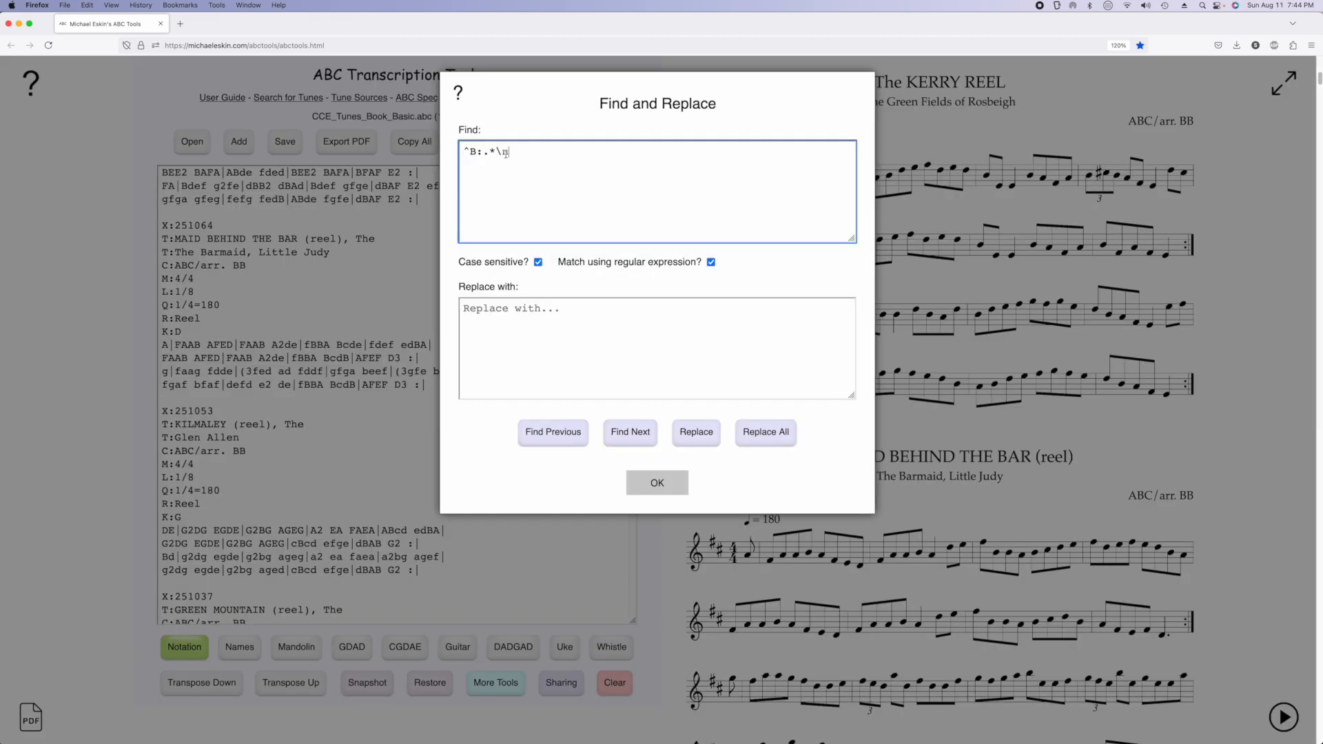
{"action": "mouse_move", "coordinate": [507, 153]}
{"action": "left_mouse_down"}
{"action": "mouse_move", "coordinate": [468, 153]}
{"action": "mouse_move", "coordinate": [484, 153]}
{"action": "left_mouse_up"}
{"action": "key", "text": "BackSpace"}
{"action": "key", "text": "BackSpace"}
{"action": "key", "text": "BackSpace"}
{"action": "type", "text": "X:."}
{"action": "left_click", "coordinate": [553, 317]}
{"action": "type", "text": "X"}
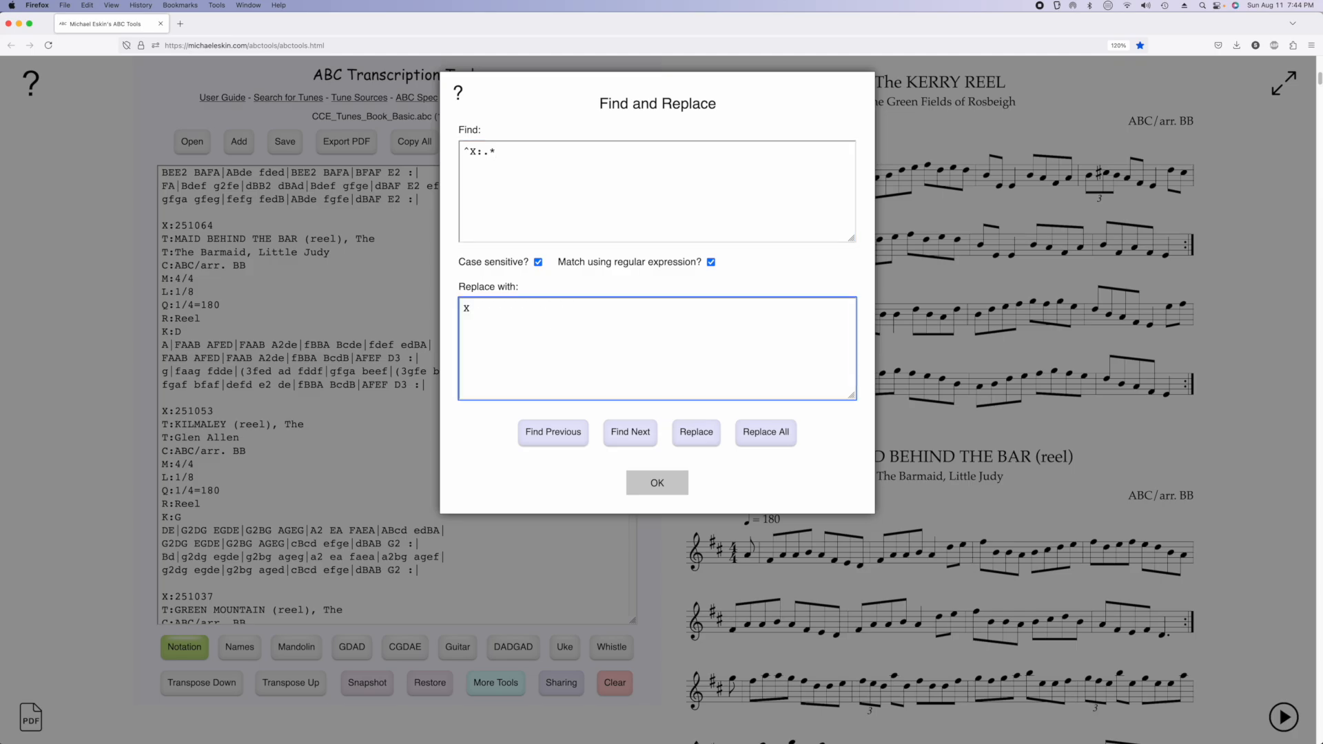
{"action": "type", "text": ":1"}
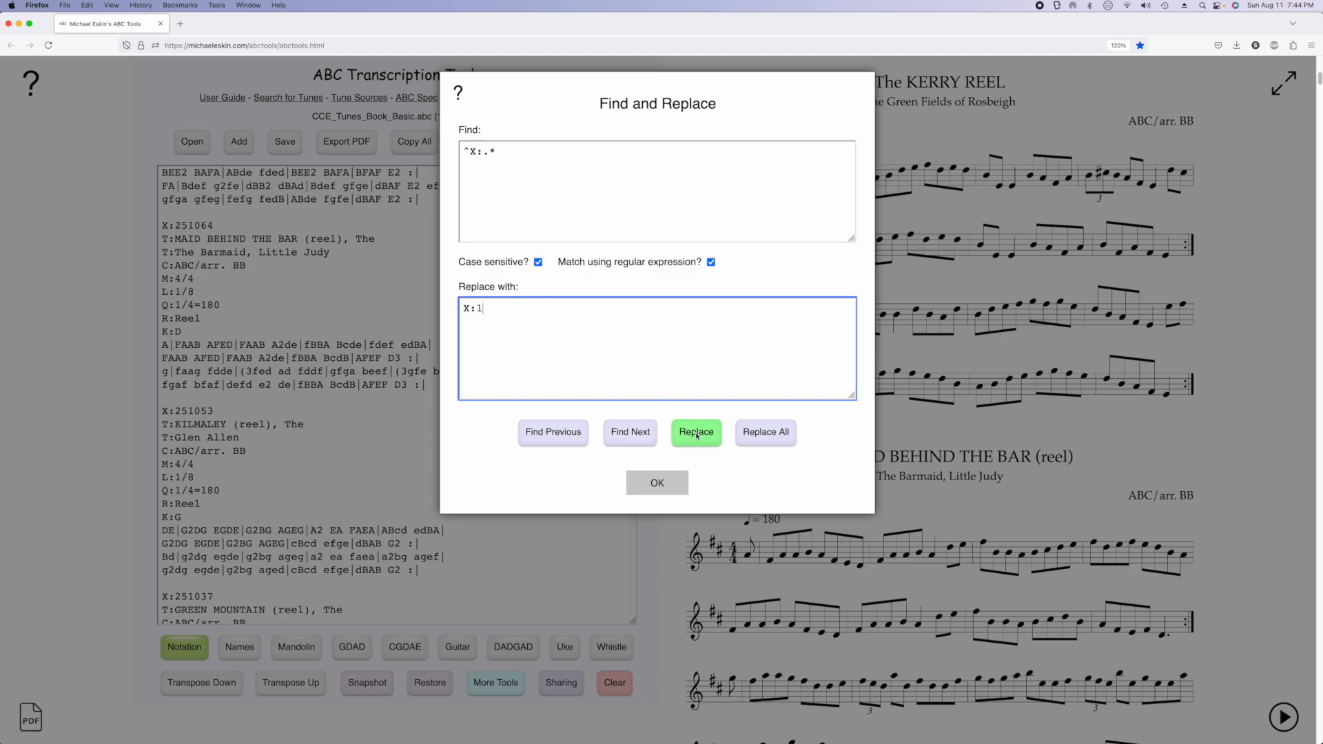
Go through several matches of the X: line pattern to check what it finds.
{"action": "left_click", "coordinate": [630, 435]}
{"action": "left_click", "coordinate": [630, 435]}
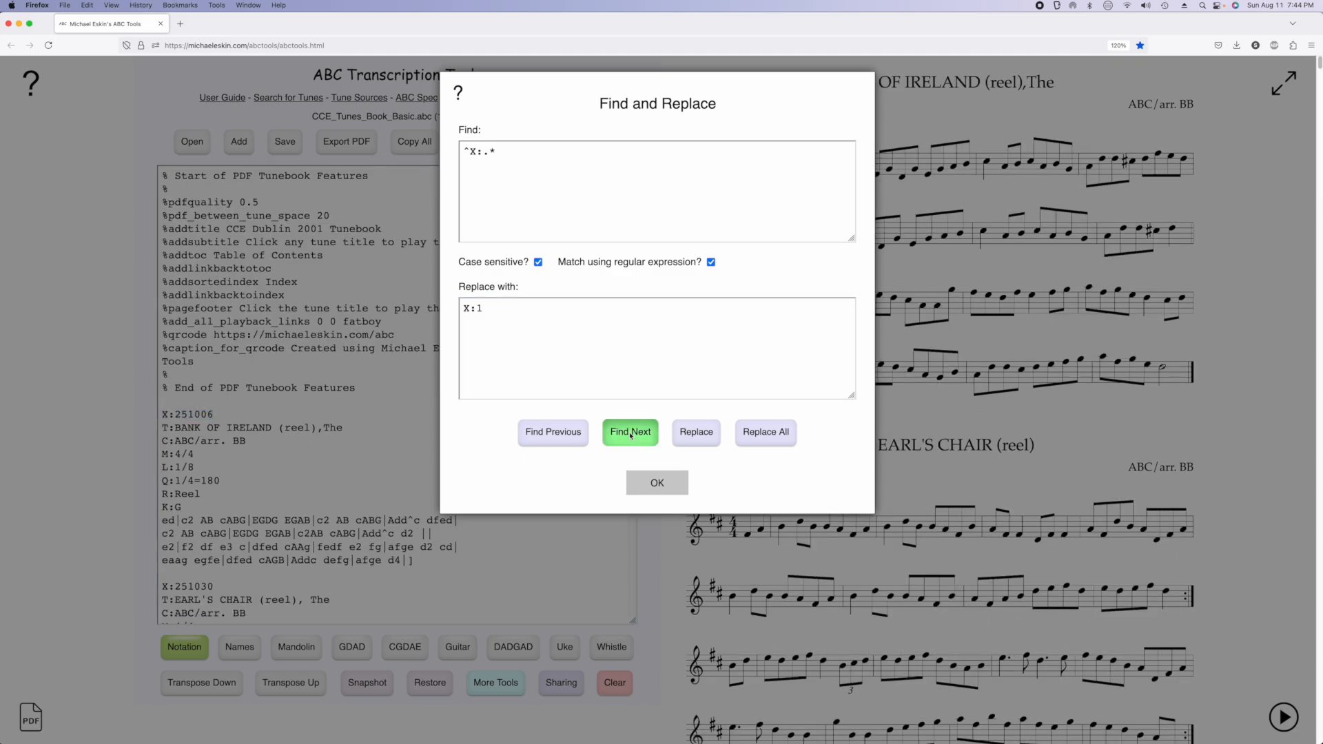
{"action": "left_click", "coordinate": [631, 435]}
{"action": "left_click", "coordinate": [631, 435]}
{"action": "left_click", "coordinate": [630, 434]}
{"action": "left_click", "coordinate": [631, 434]}
{"action": "left_click", "coordinate": [630, 435]}
{"action": "left_click", "coordinate": [630, 435]}
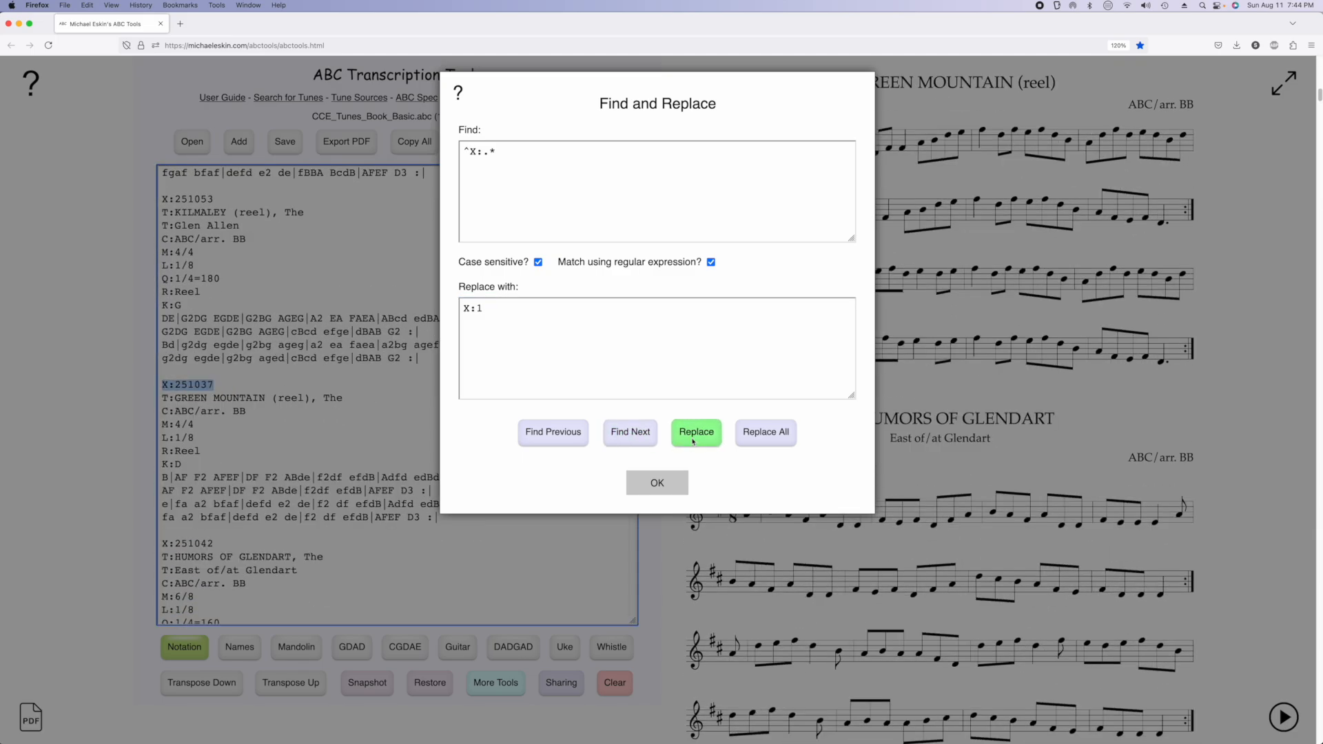
Replace every X: line in the tunebook with X:1 and look through the tunes.
{"action": "left_click", "coordinate": [766, 434]}
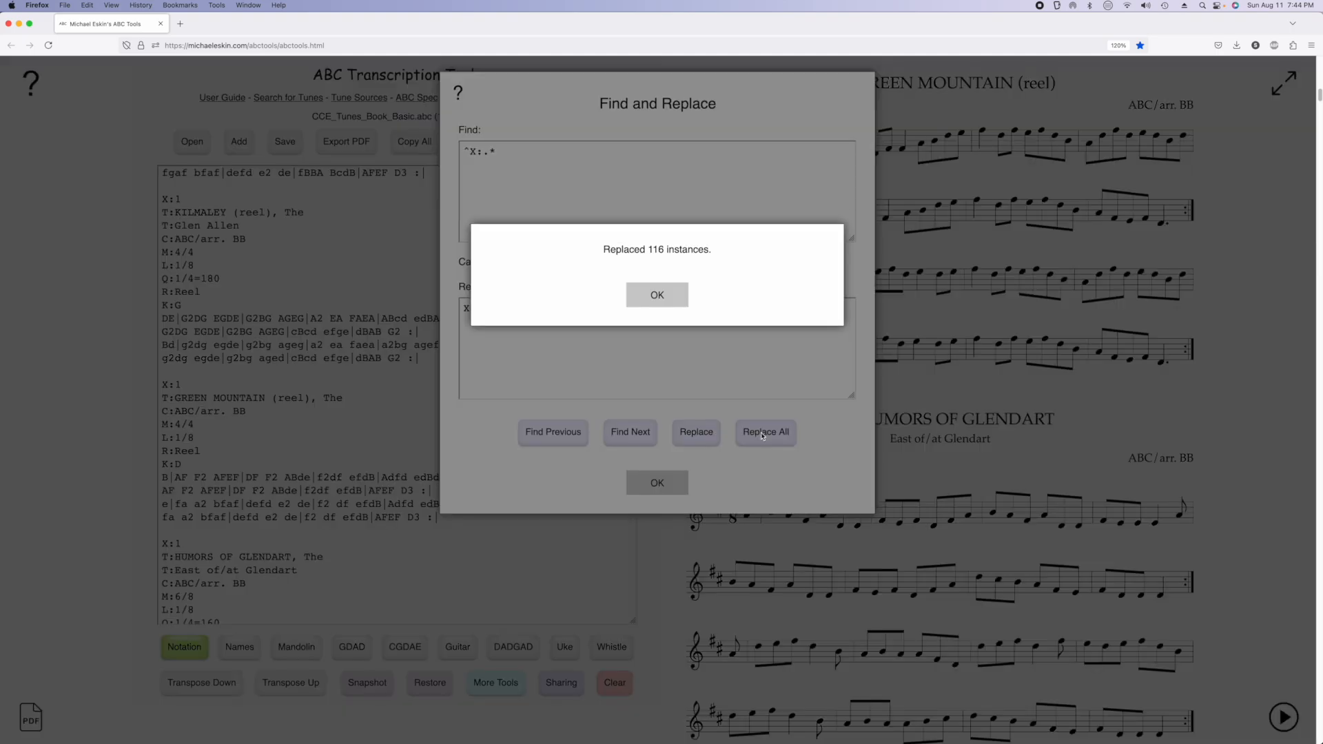
{"action": "left_click", "coordinate": [662, 298]}
{"action": "left_click", "coordinate": [661, 483]}
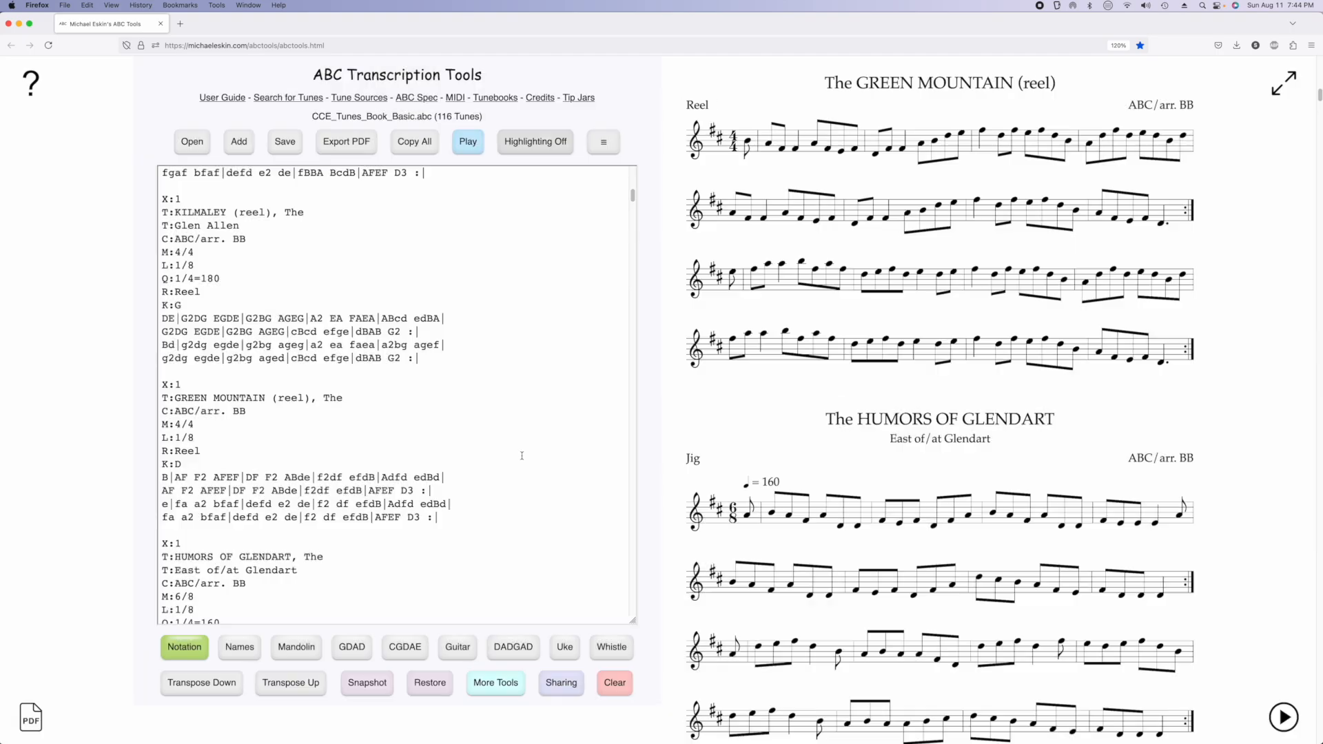
{"action": "scroll", "coordinate": [483, 501], "scroll_direction": "down", "scroll_amount": 20}
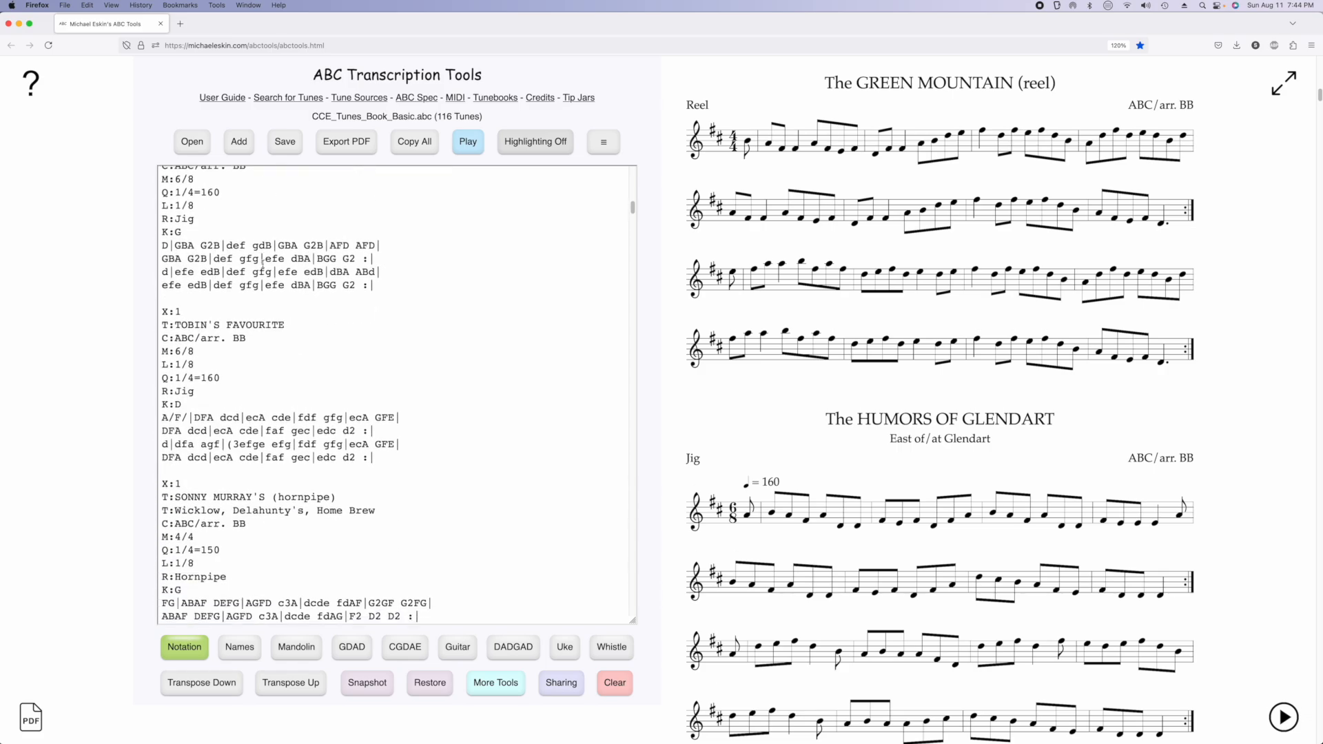
{"action": "scroll", "coordinate": [297, 276], "scroll_direction": "down", "scroll_amount": 2}
{"action": "scroll", "coordinate": [359, 352], "scroll_direction": "down", "scroll_amount": 2}
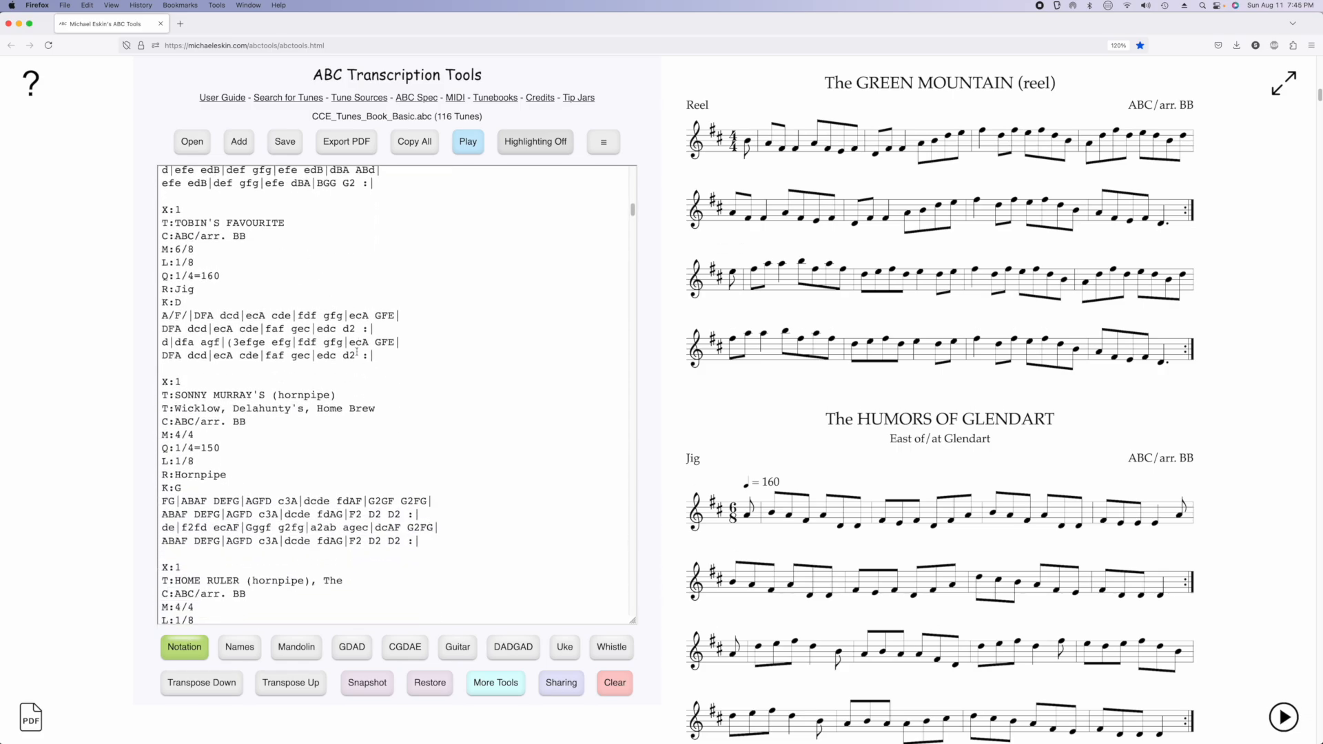
{"action": "scroll", "coordinate": [452, 349], "scroll_direction": "up", "scroll_amount": 3}
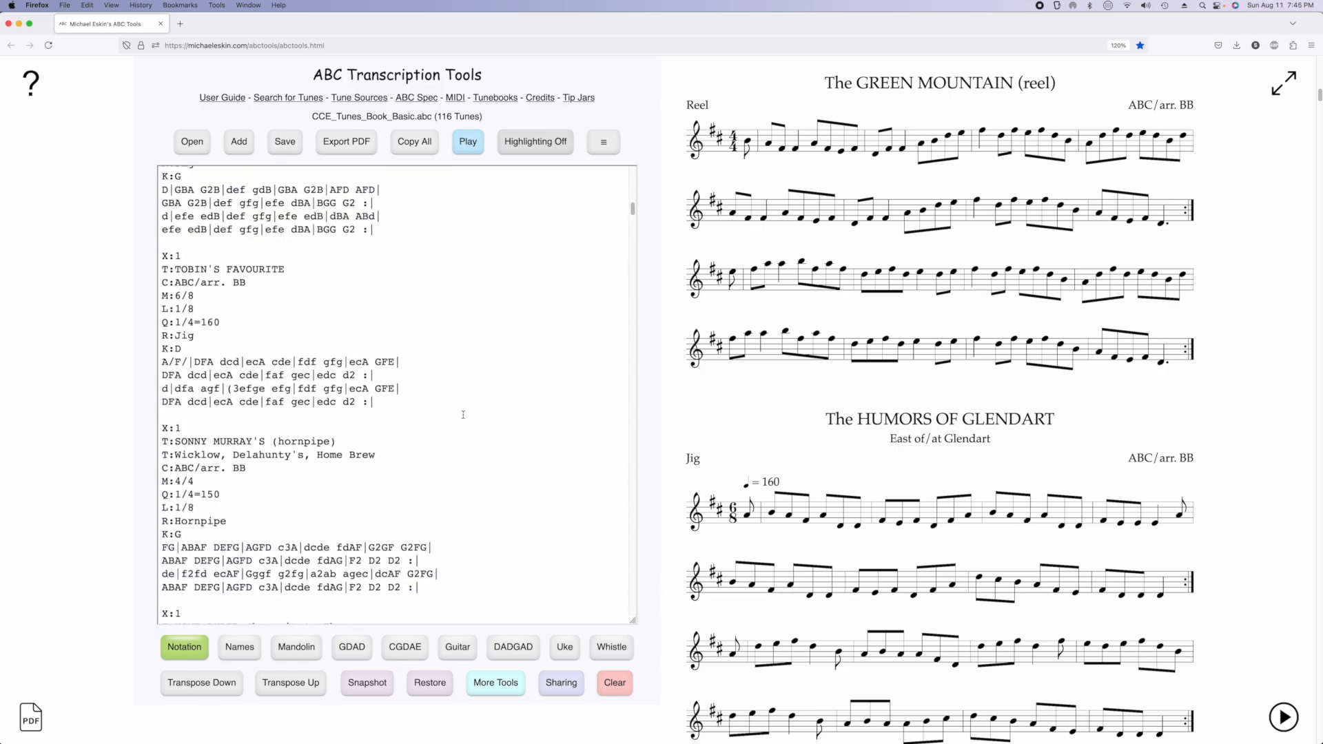
Clear all ABC from the editor, open box_basic_13oct2023.abc instead and look through its notation.
{"action": "left_click", "coordinate": [614, 683]}
{"action": "left_click", "coordinate": [609, 248]}
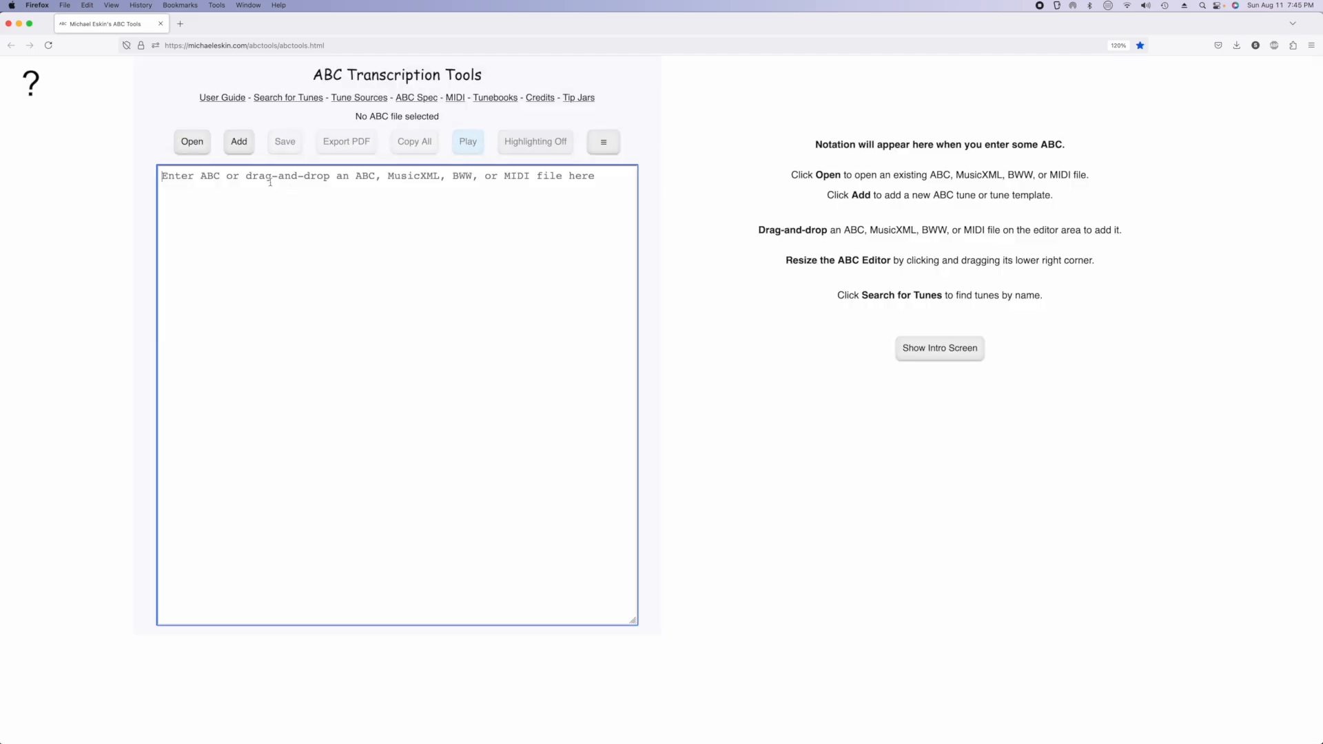
{"action": "left_click", "coordinate": [176, 146]}
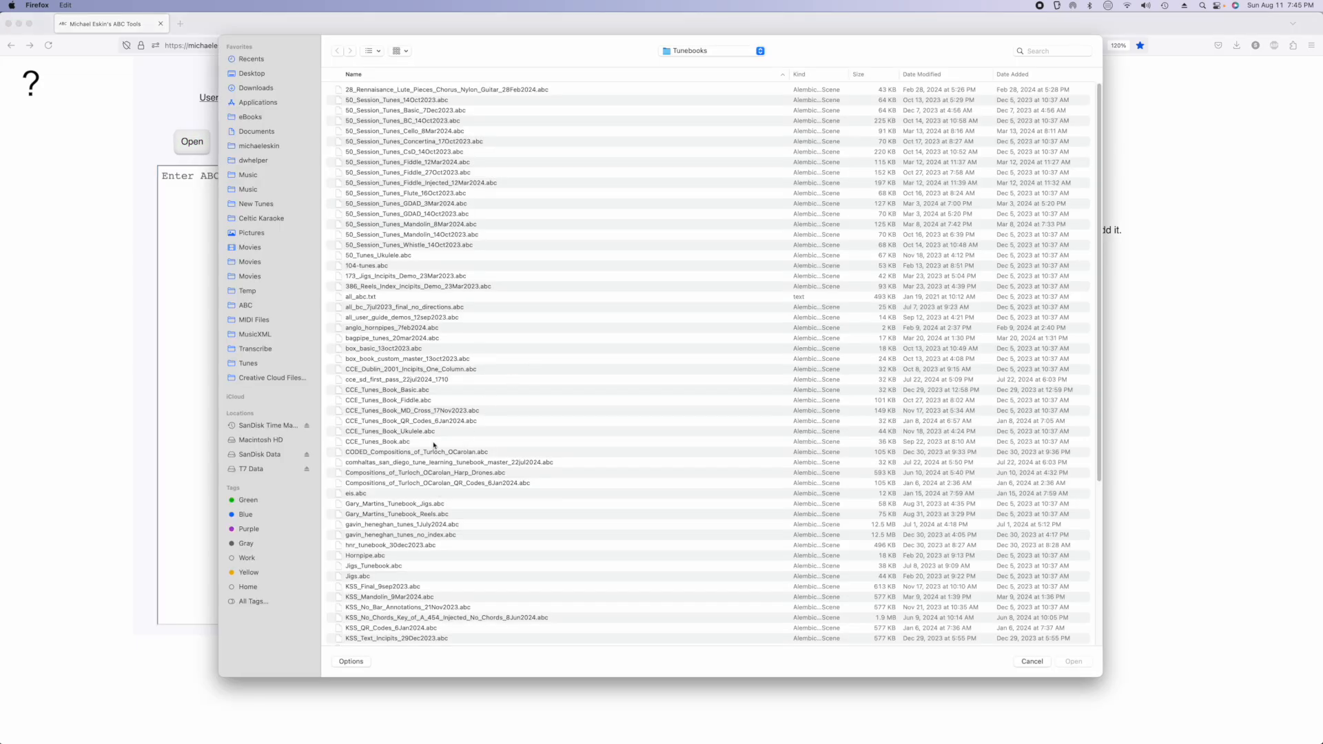
{"action": "double_click", "coordinate": [372, 349]}
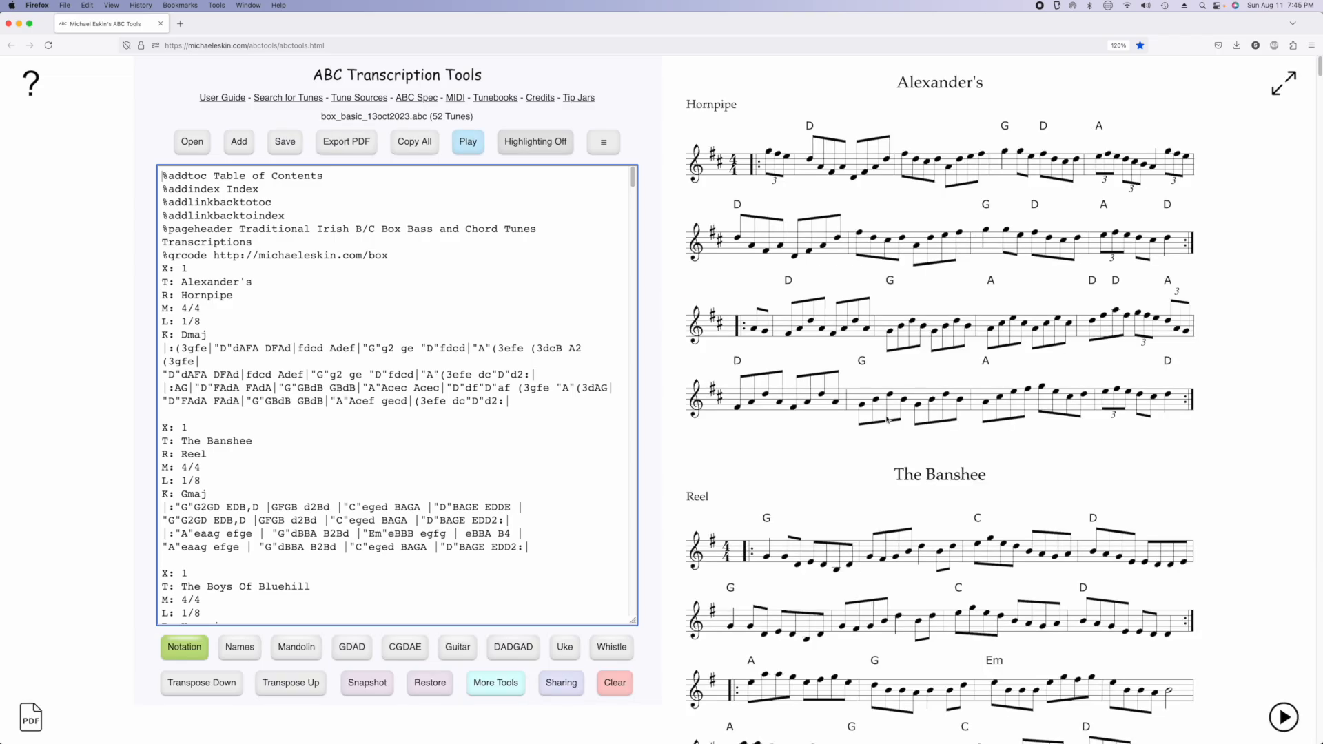
{"action": "scroll", "coordinate": [887, 419], "scroll_direction": "down", "scroll_amount": 20}
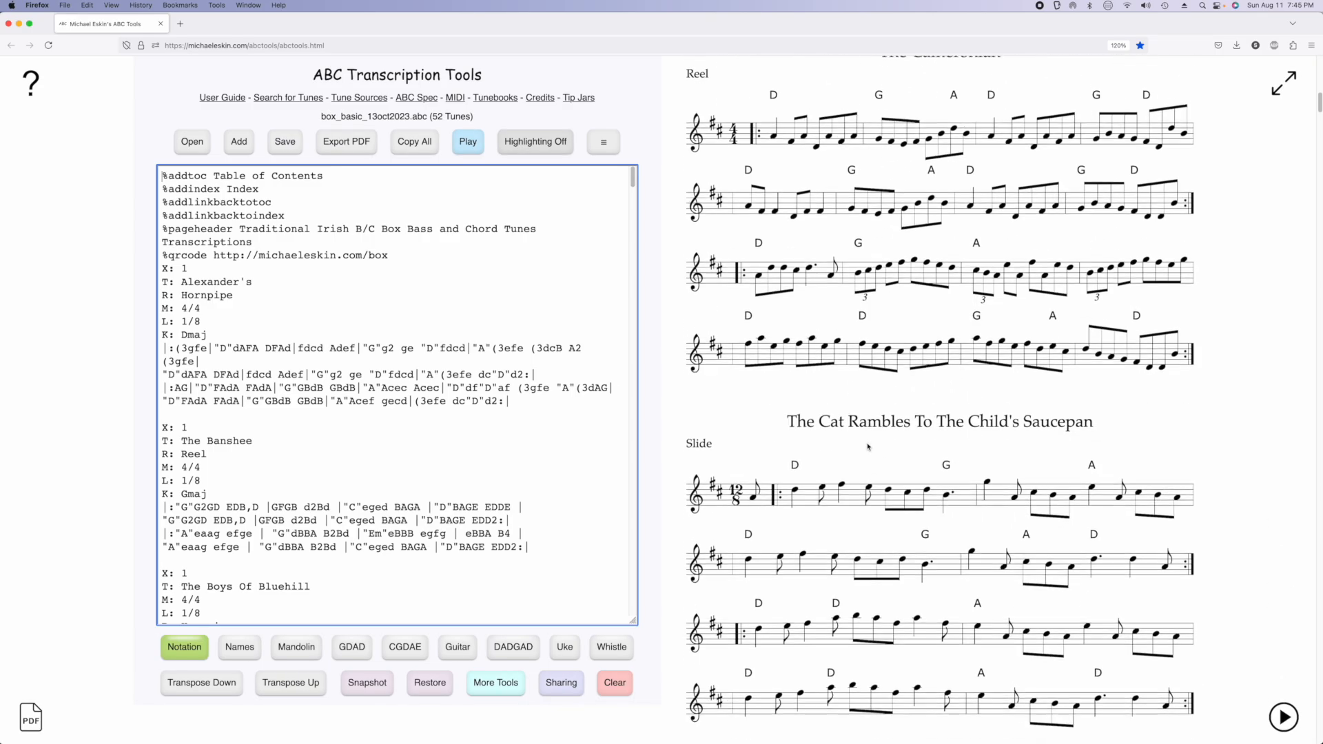
{"action": "scroll", "coordinate": [867, 448], "scroll_direction": "down", "scroll_amount": 2}
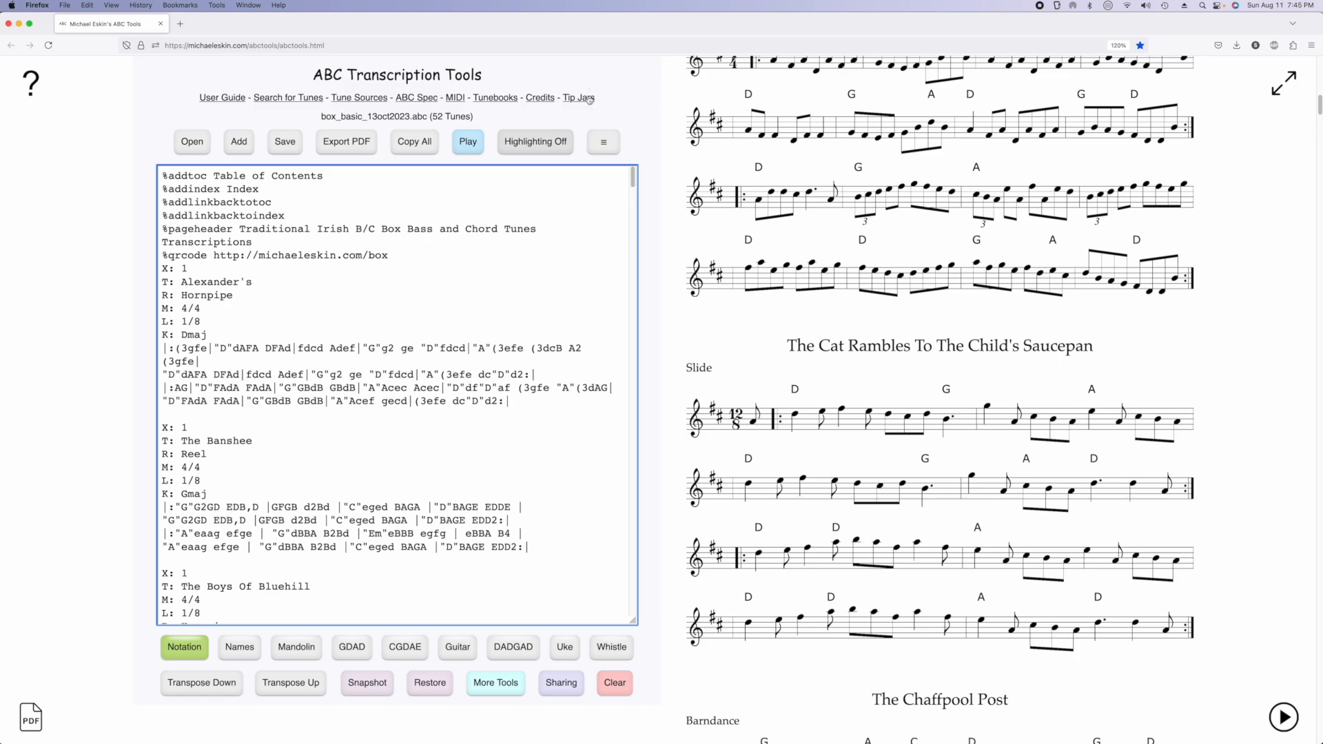
Set Find and Replace to find the quoted-chord pattern "[^"]*" and replace it with "F".
{"action": "left_click", "coordinate": [653, 446]}
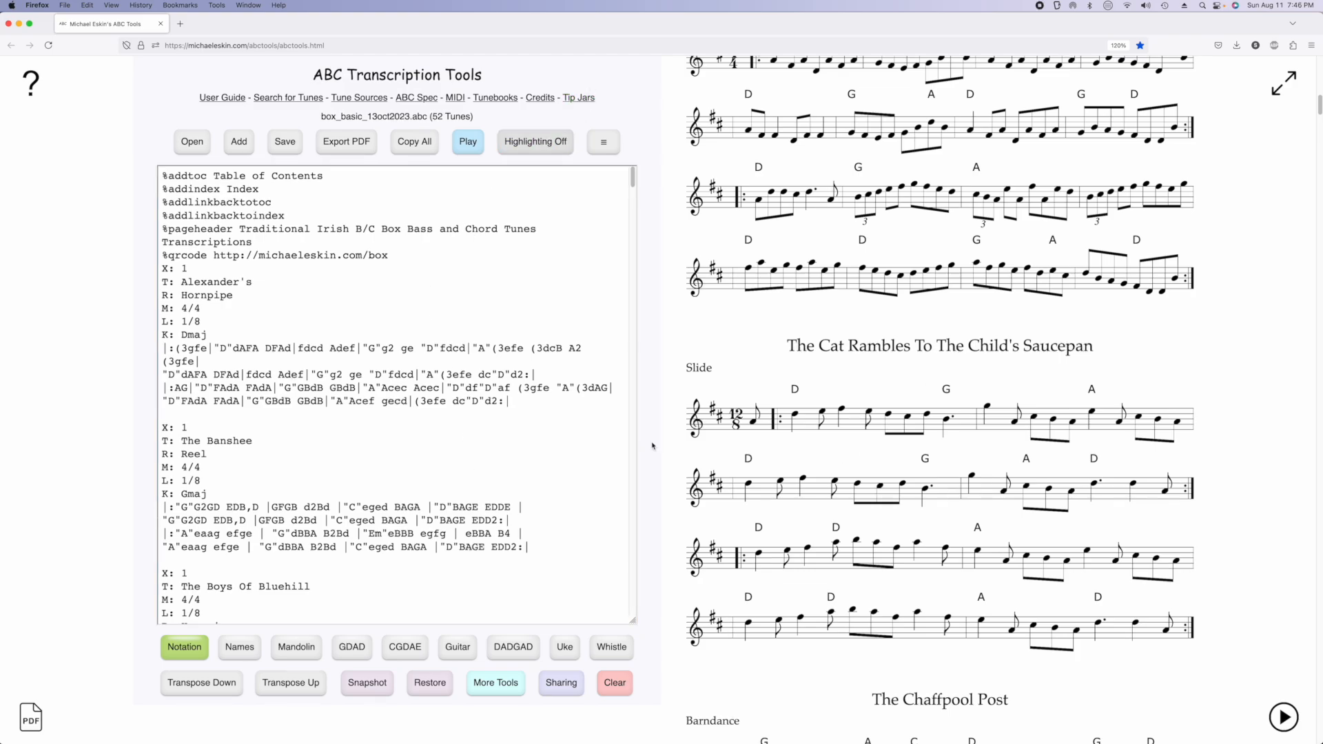
{"action": "left_click", "coordinate": [604, 141]}
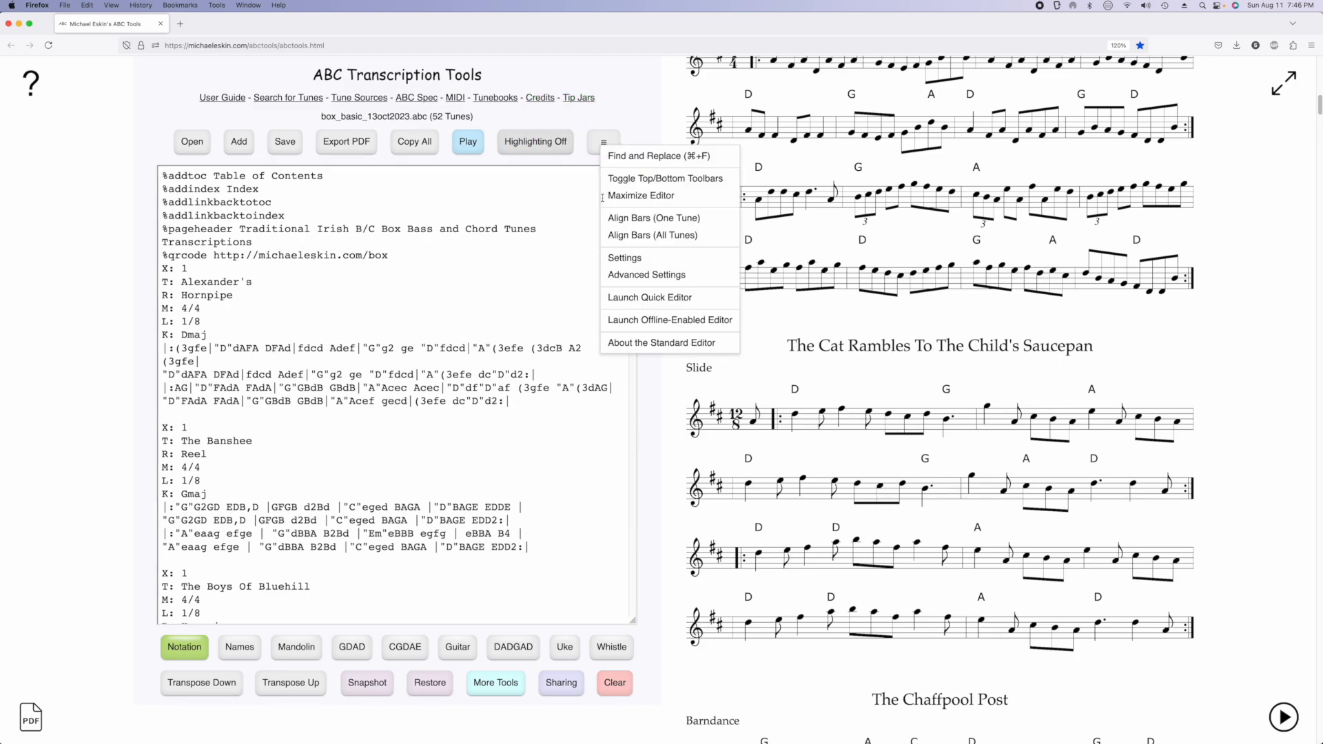
{"action": "left_click", "coordinate": [630, 157]}
{"action": "type", "text": "\"[^\"]*\""}
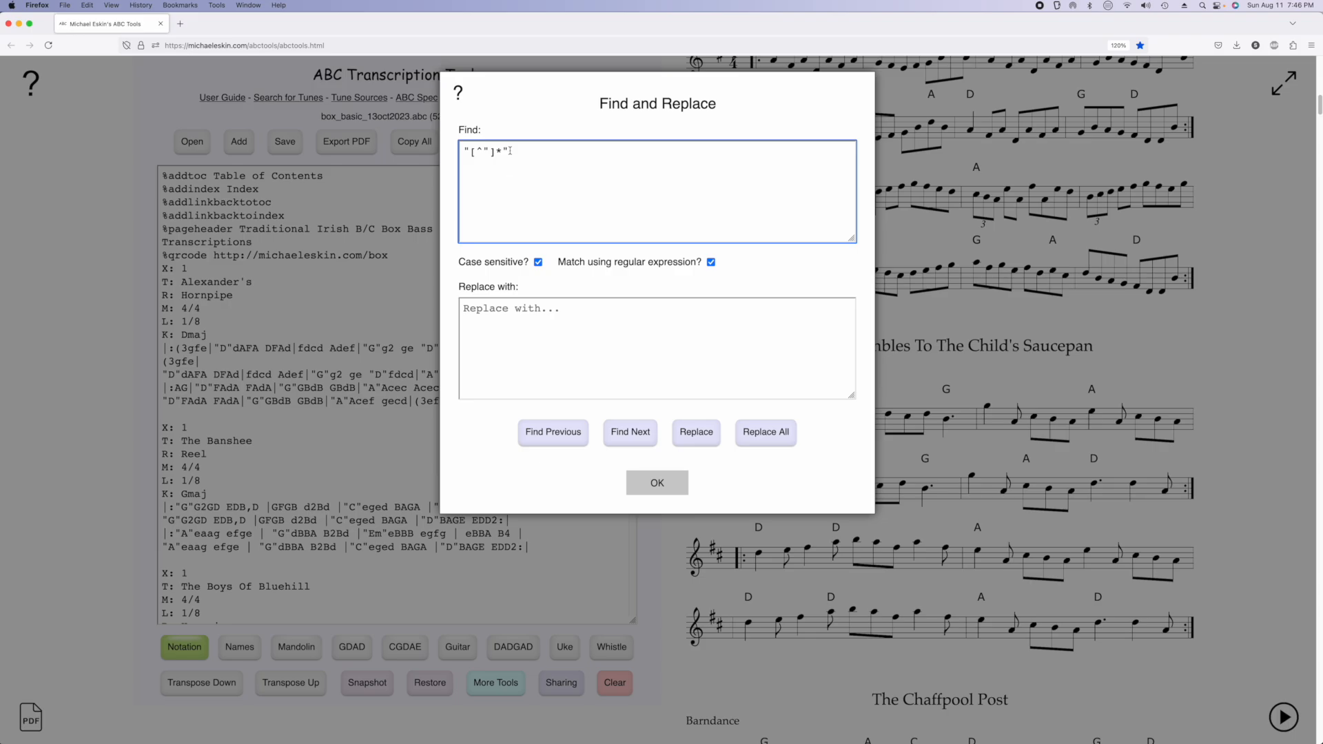
{"action": "left_click", "coordinate": [545, 306]}
{"action": "type", "text": "\"F\""}
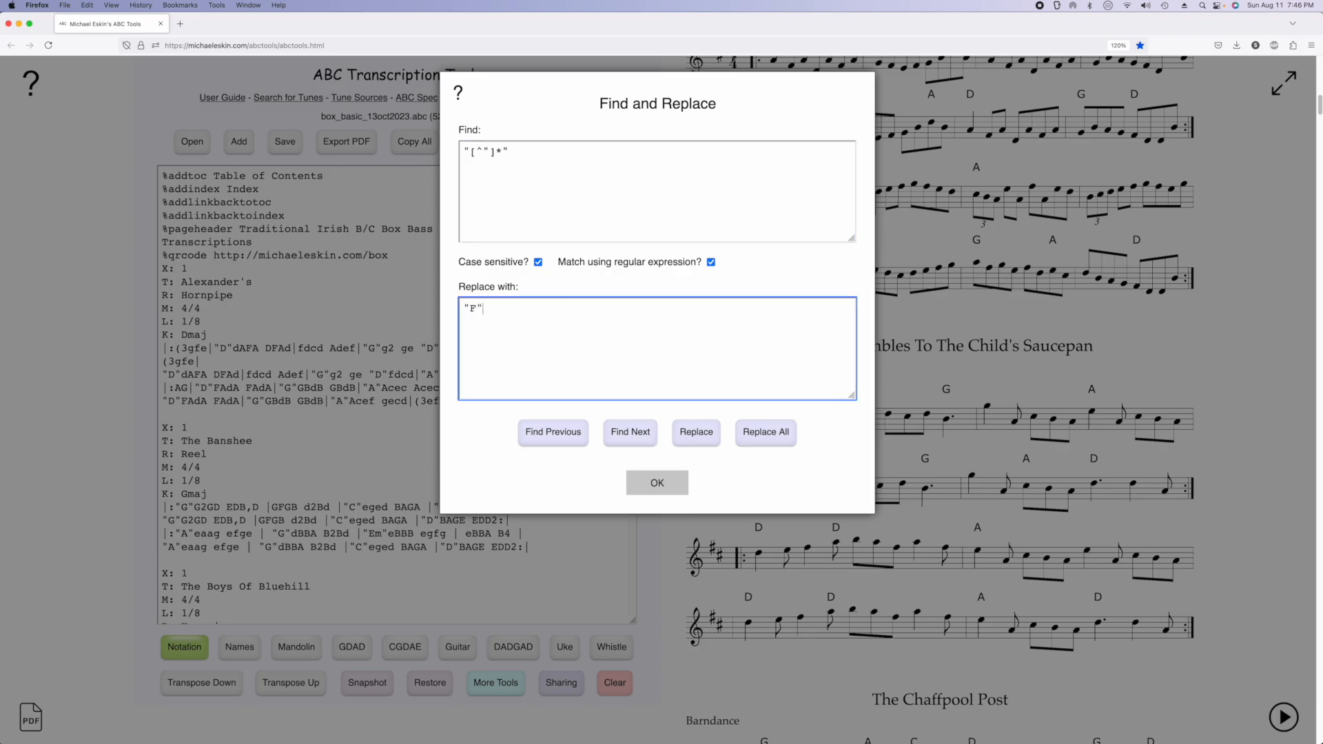
Go through several matches of the quoted-chord pattern to check what it finds.
{"action": "left_click", "coordinate": [630, 432]}
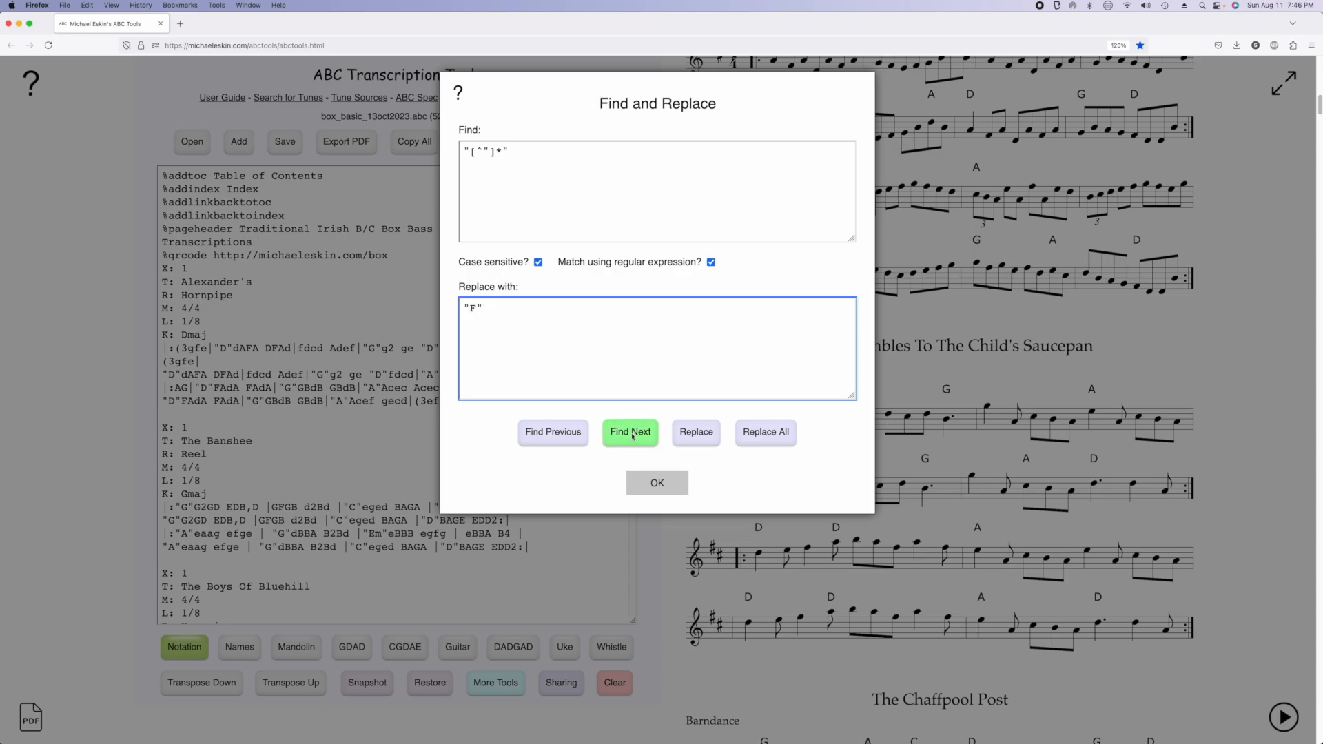
{"action": "left_click", "coordinate": [631, 434]}
{"action": "left_click", "coordinate": [631, 434]}
{"action": "left_click", "coordinate": [631, 434]}
{"action": "left_click", "coordinate": [631, 434]}
{"action": "left_click", "coordinate": [631, 435]}
Replace every quoted chord in the tunebook with "F" and look through the chord labels in the notation.
{"action": "left_click", "coordinate": [755, 434]}
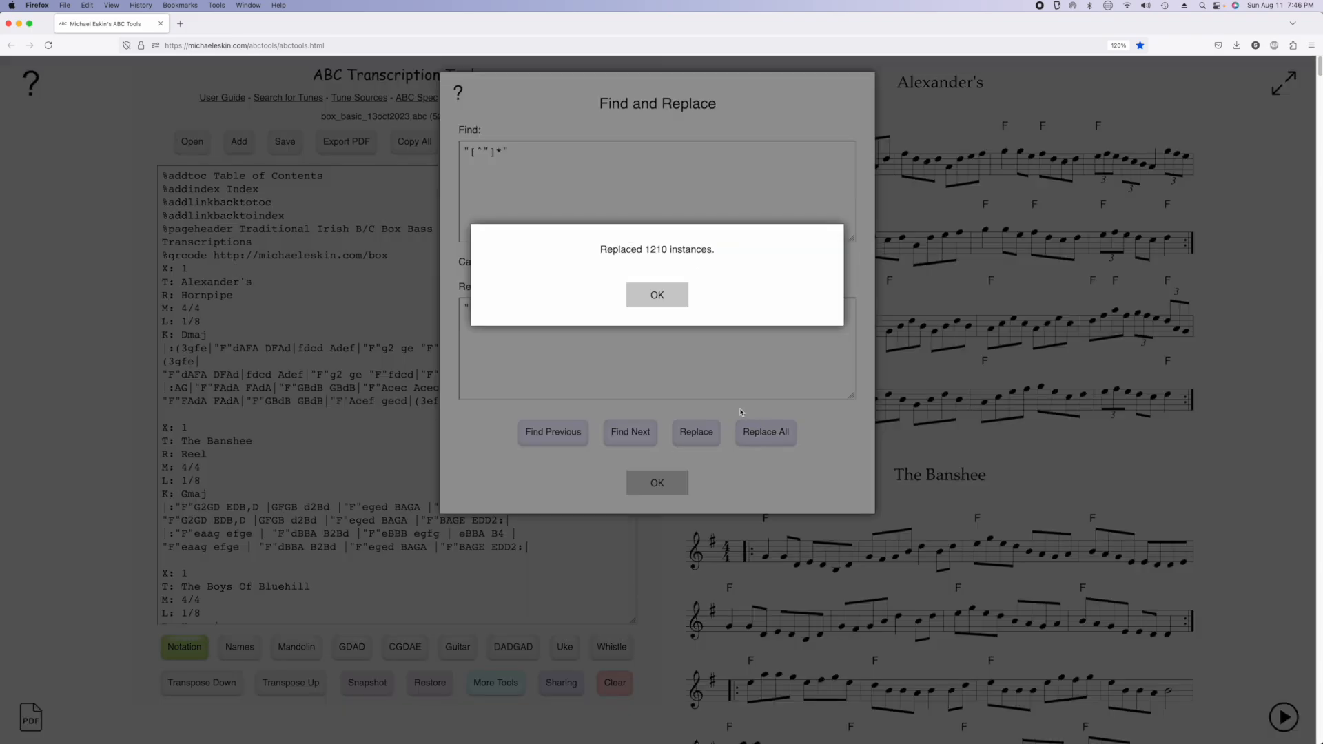
{"action": "left_click", "coordinate": [667, 297]}
{"action": "left_click", "coordinate": [660, 482]}
{"action": "scroll", "coordinate": [750, 420], "scroll_direction": "down", "scroll_amount": 20}
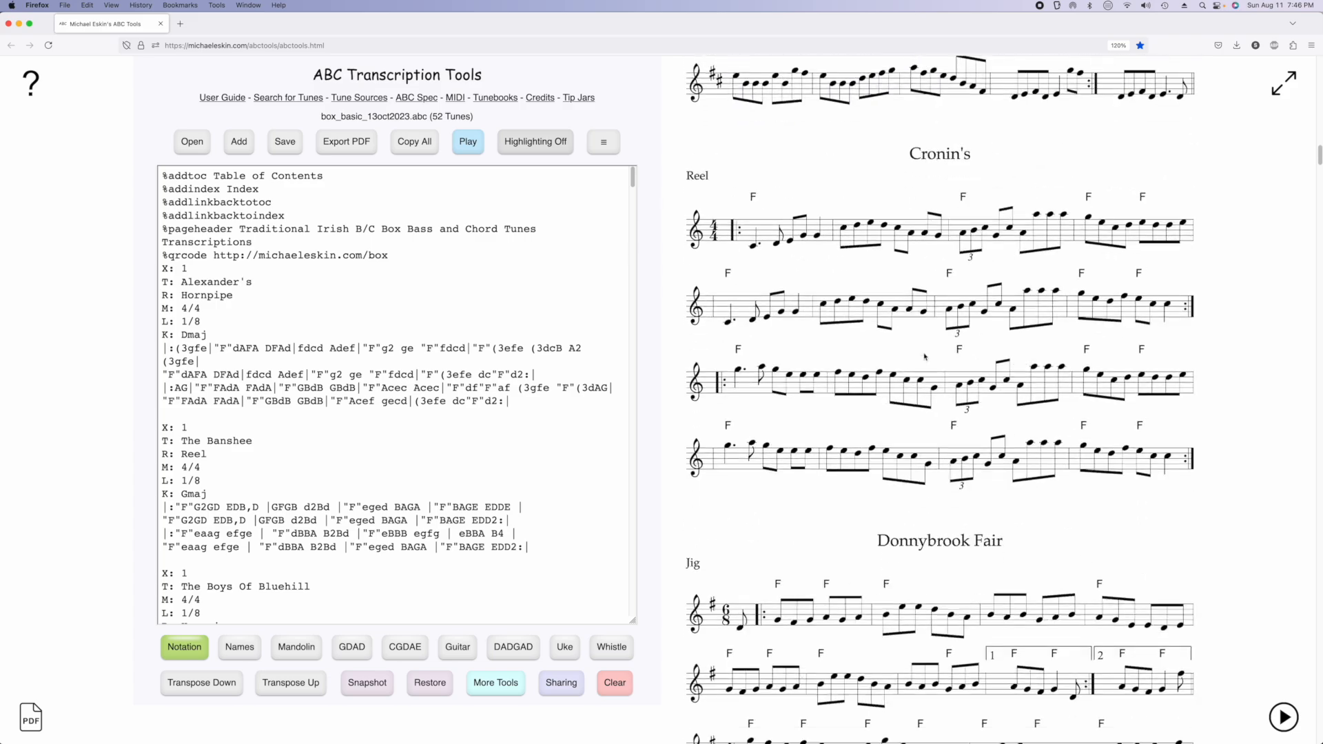
{"action": "scroll", "coordinate": [955, 417], "scroll_direction": "up", "scroll_amount": 20}
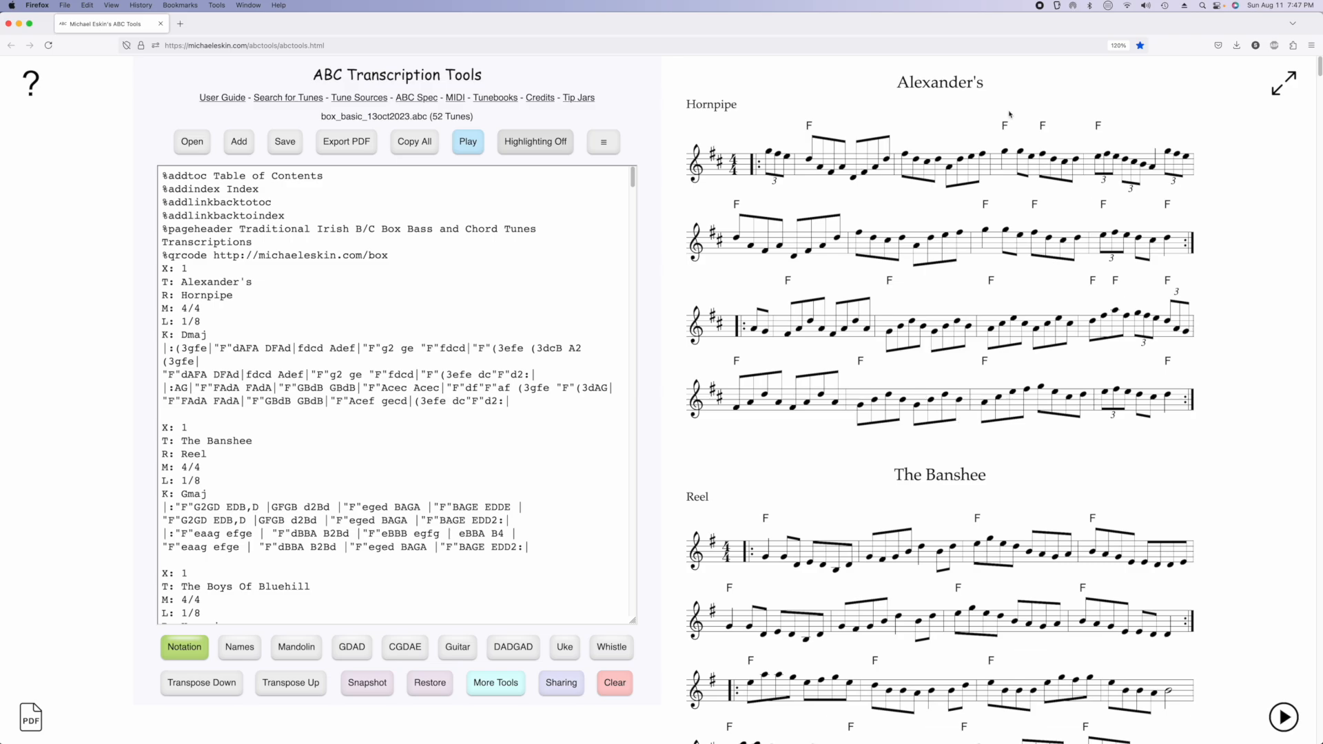
Reopen Find and Replace for another replacement on the tunebook.
{"action": "left_click", "coordinate": [604, 142]}
{"action": "left_click", "coordinate": [641, 158]}
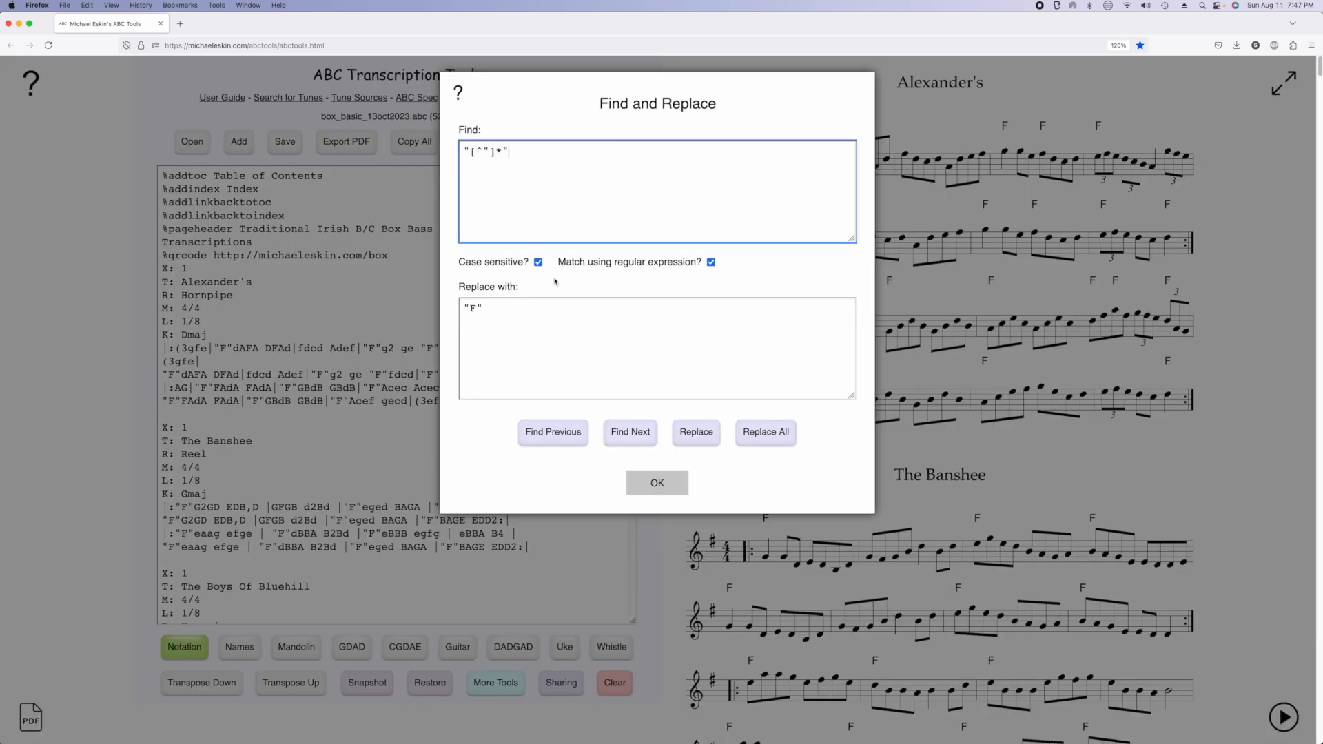